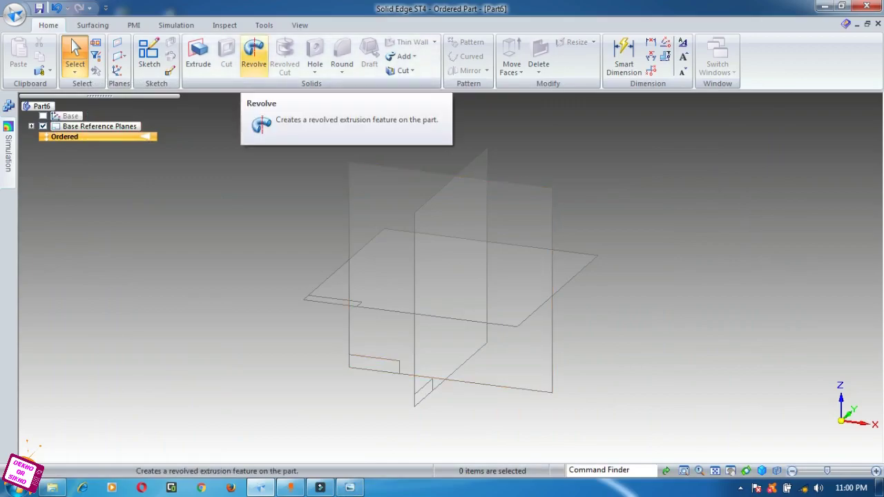
Start a Revolve on the Top (xy) plane and sketch a closed eight-line stepped profile from the vertical axis, about 15 mm above the horizontal axis.
click(254, 54)
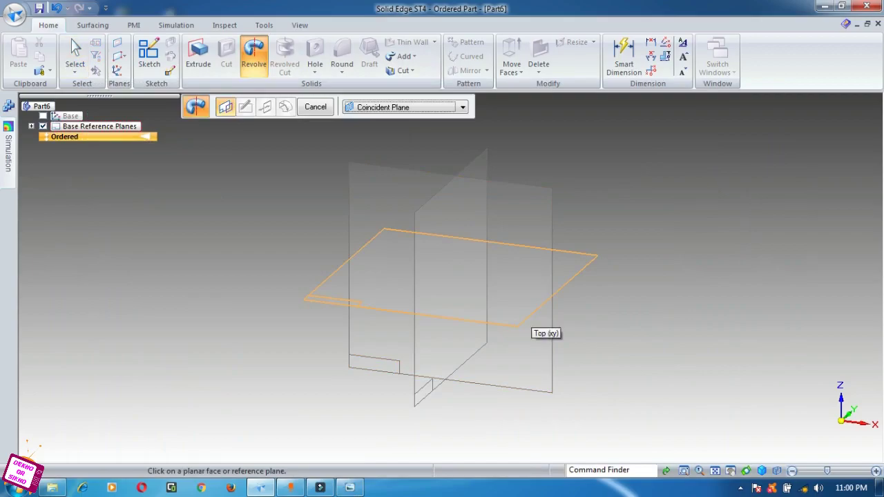
click(524, 321)
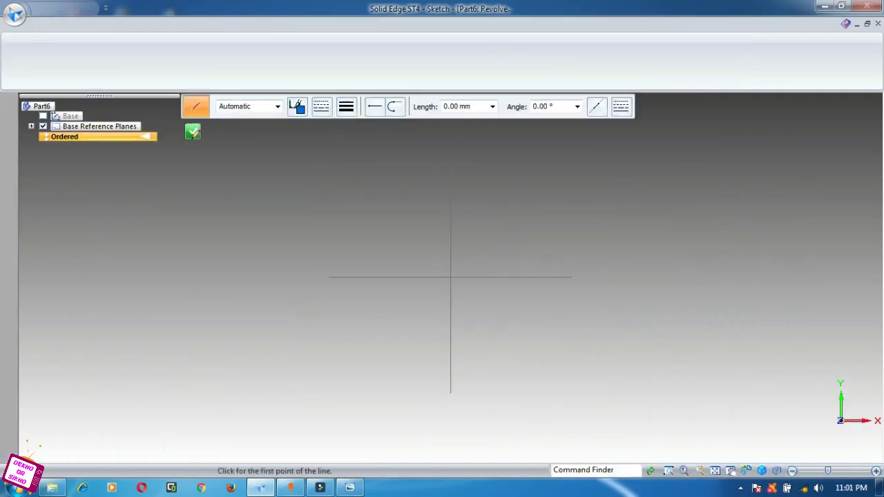
click(145, 43)
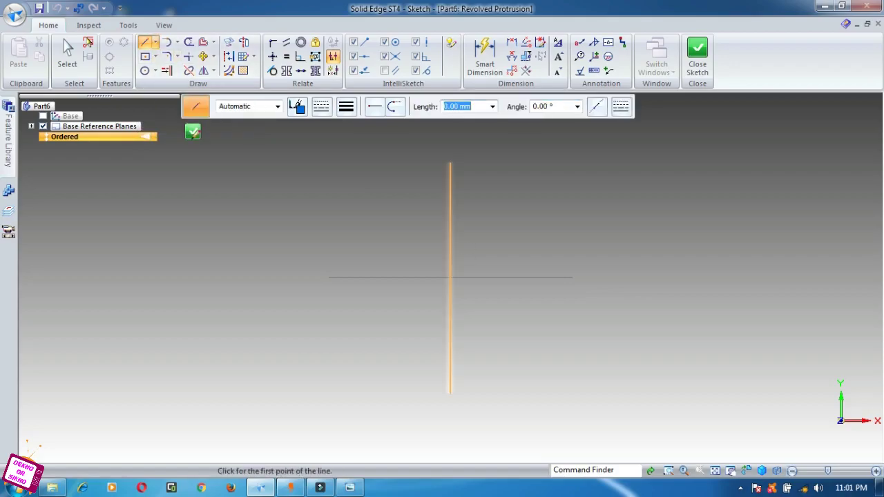
click(450, 245)
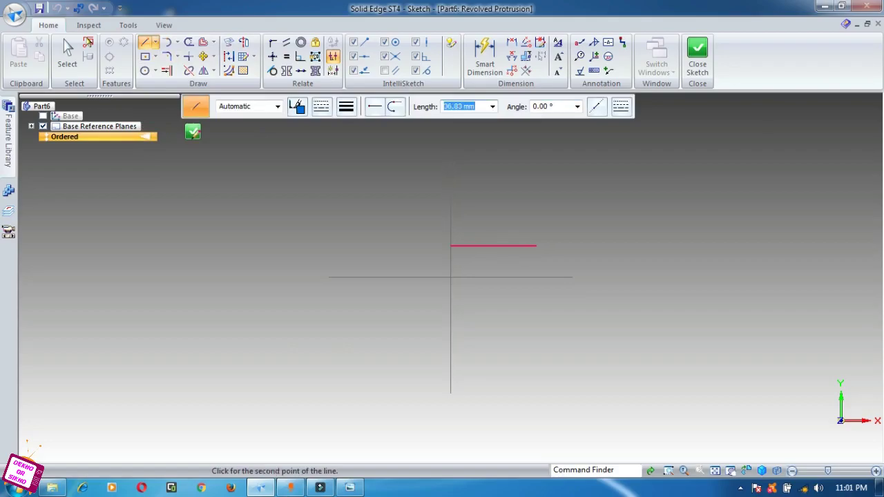
click(546, 245)
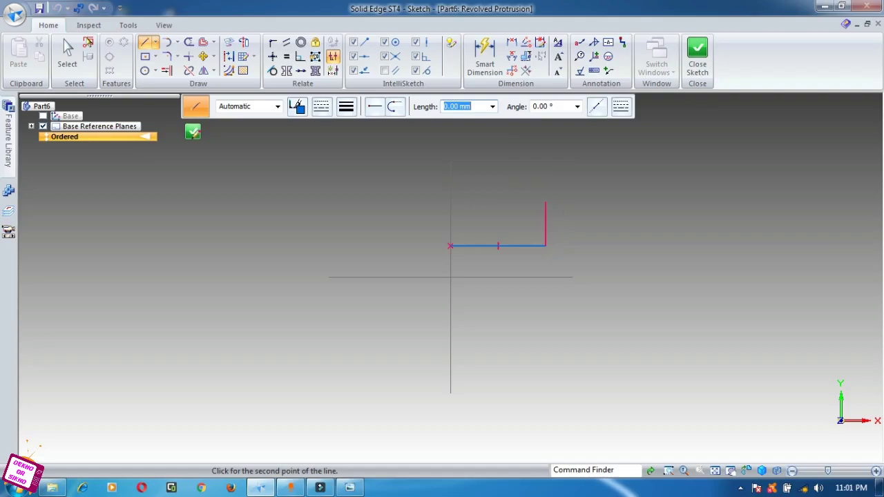
click(546, 200)
click(523, 201)
click(523, 222)
click(494, 222)
click(494, 233)
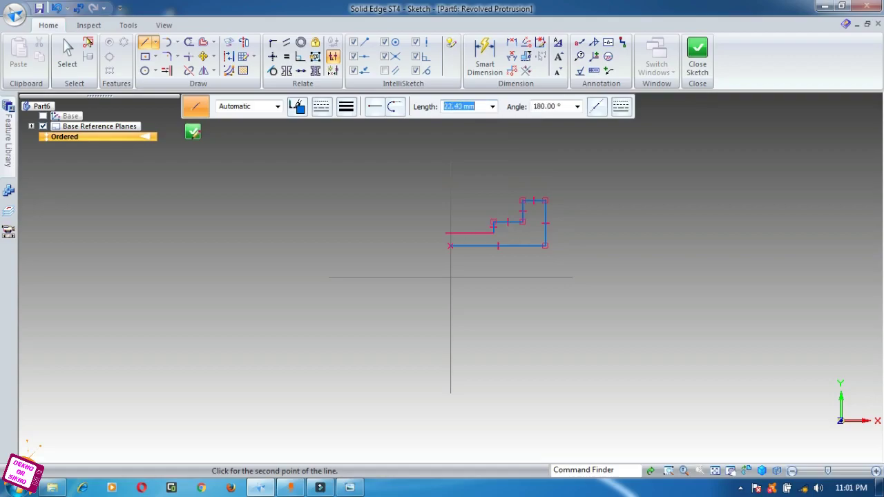
click(450, 233)
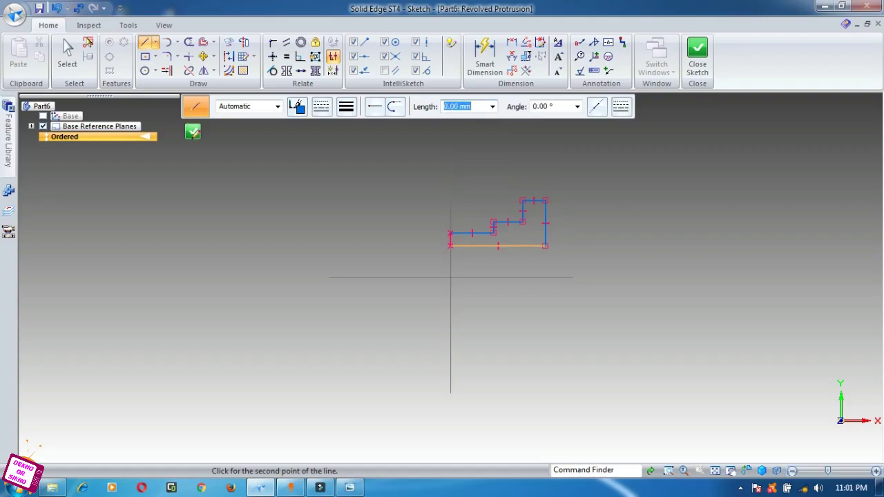
click(450, 245)
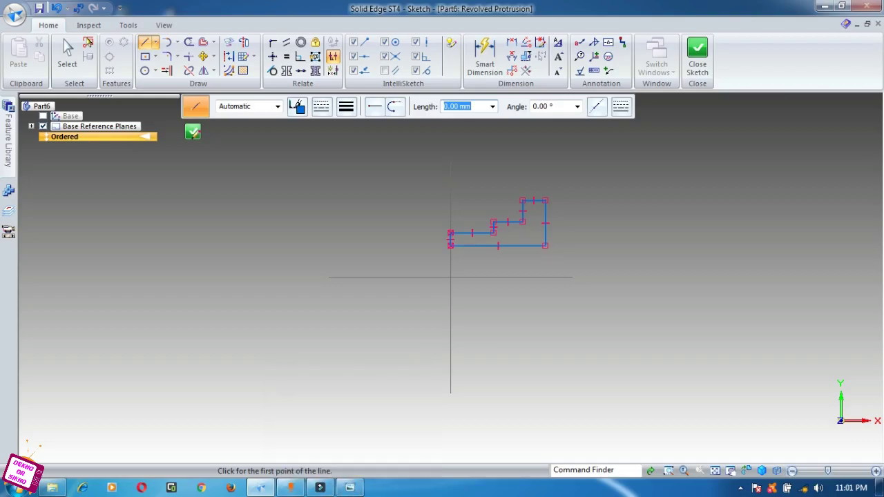
Consult the 2D reference drawing and dimension the profile's long bottom edge at 25/2 mm from the horizontal axis.
click(350, 487)
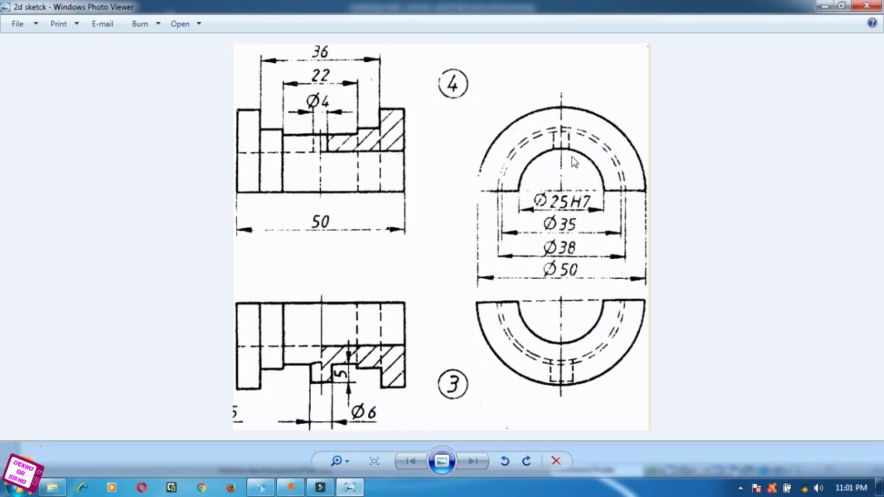
key(alt+Tab)
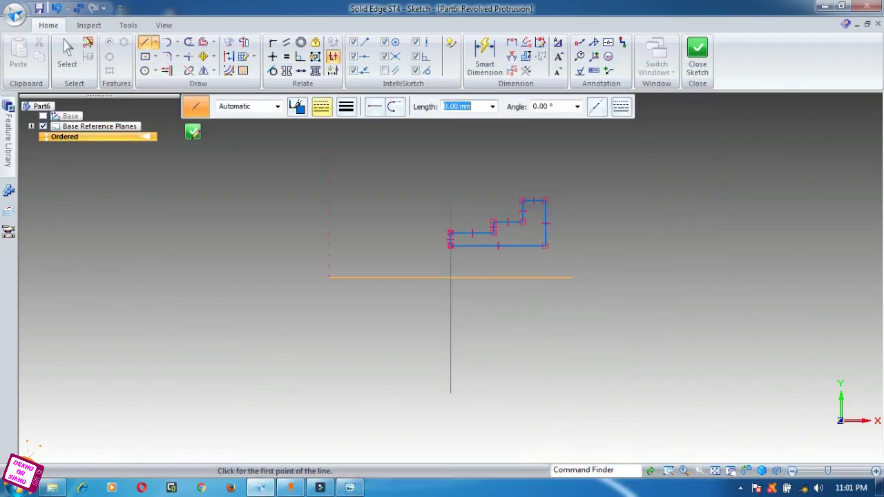
click(485, 58)
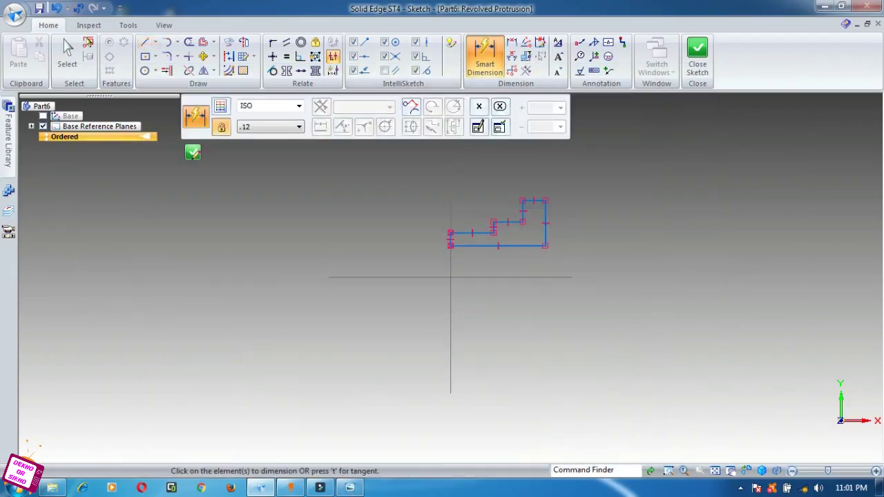
click(495, 246)
click(492, 277)
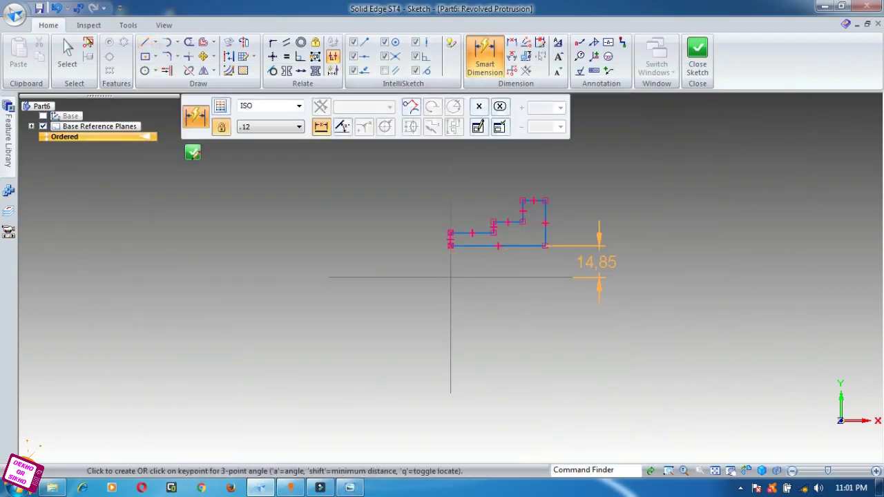
click(620, 269)
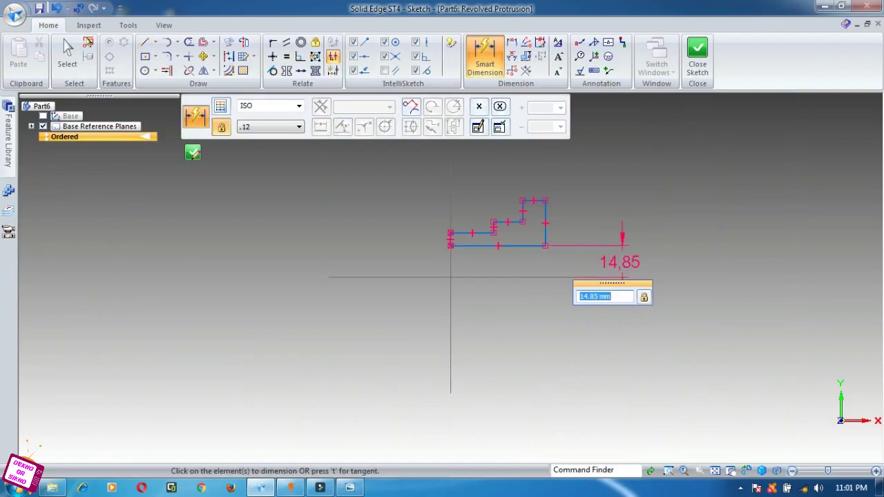
text(25/2)
key(Return)
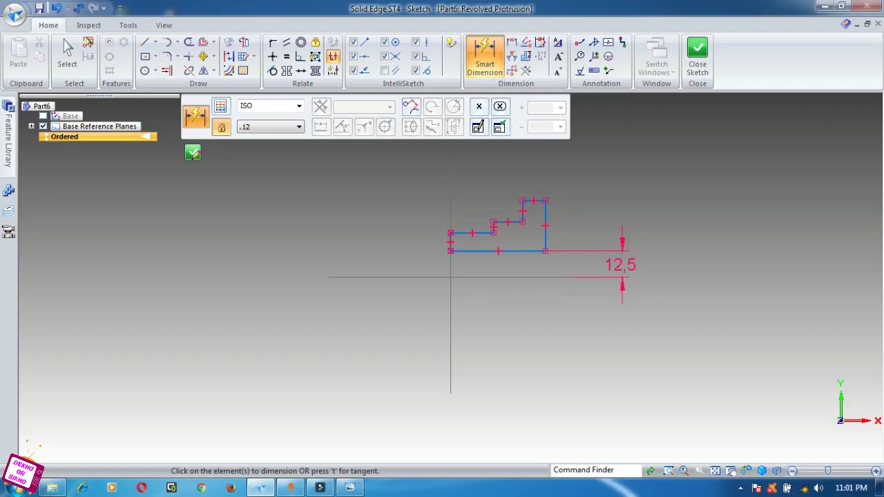
Consult the reference drawing again and dimension the profile's lowest step edge at 35/2 mm from the horizontal axis.
click(350, 487)
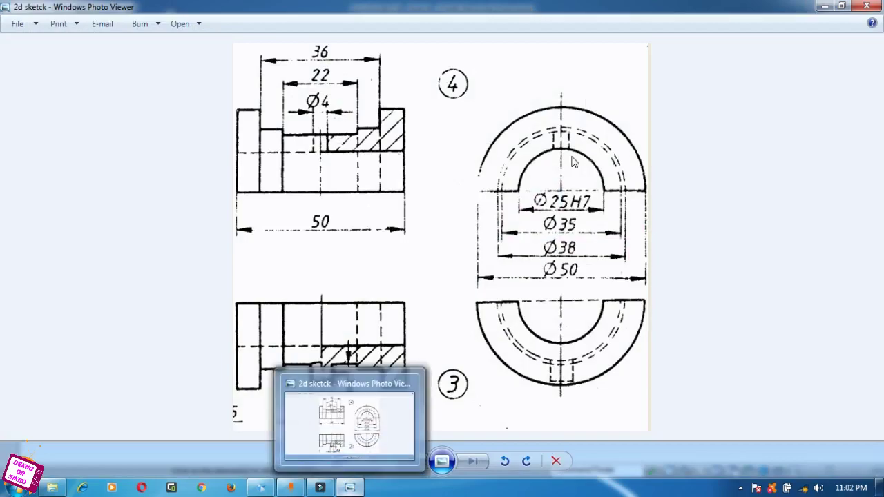
click(349, 488)
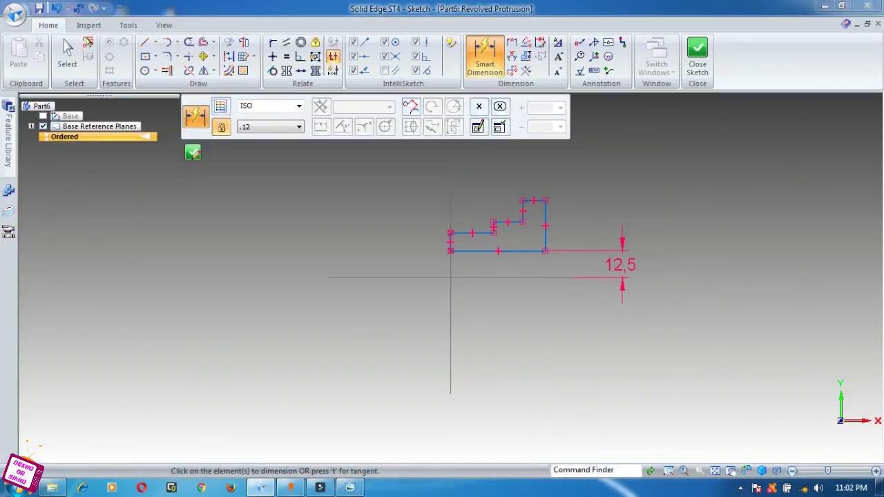
click(473, 234)
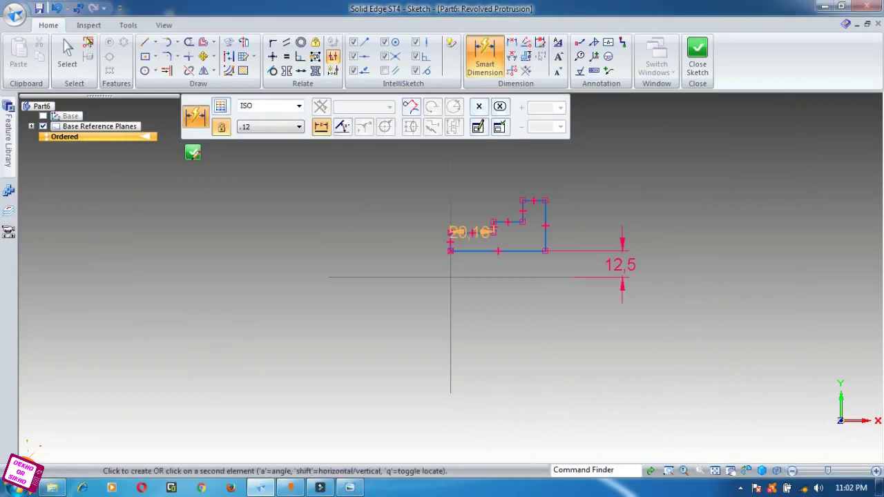
click(475, 277)
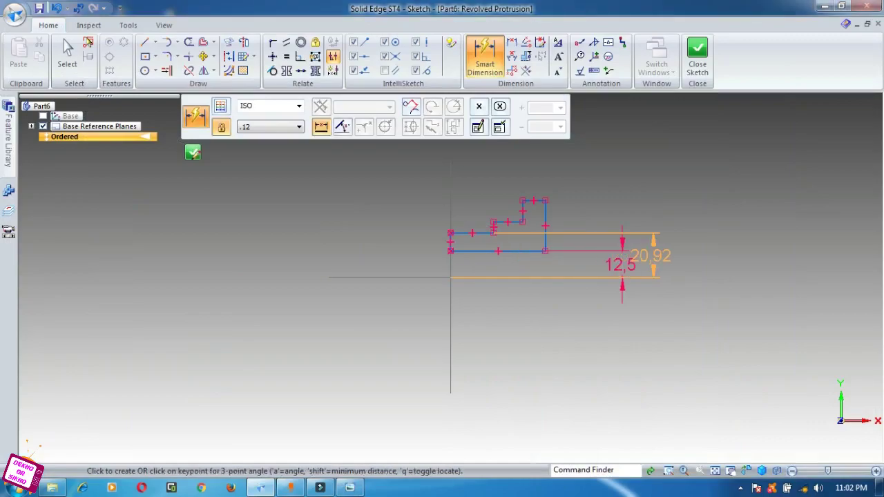
click(669, 256)
text(35)
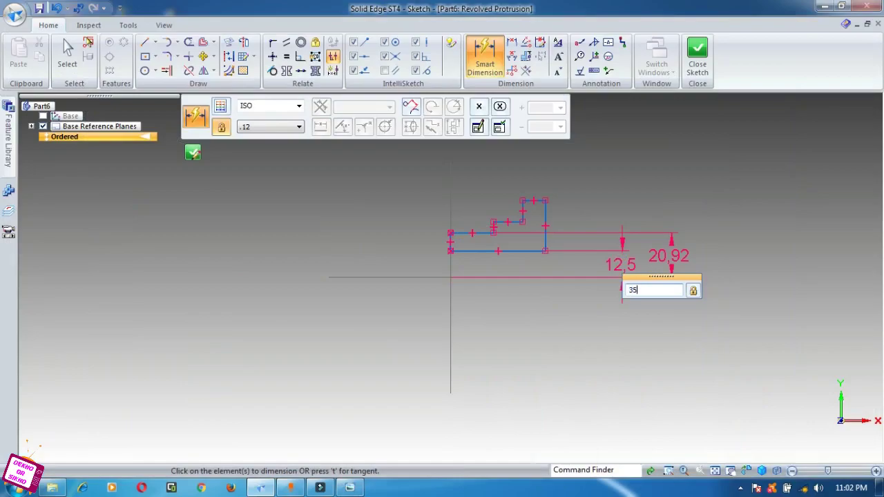
text(/2)
key(Return)
Dimension the profile's middle step edge at 38/2 mm from the horizontal axis.
click(509, 222)
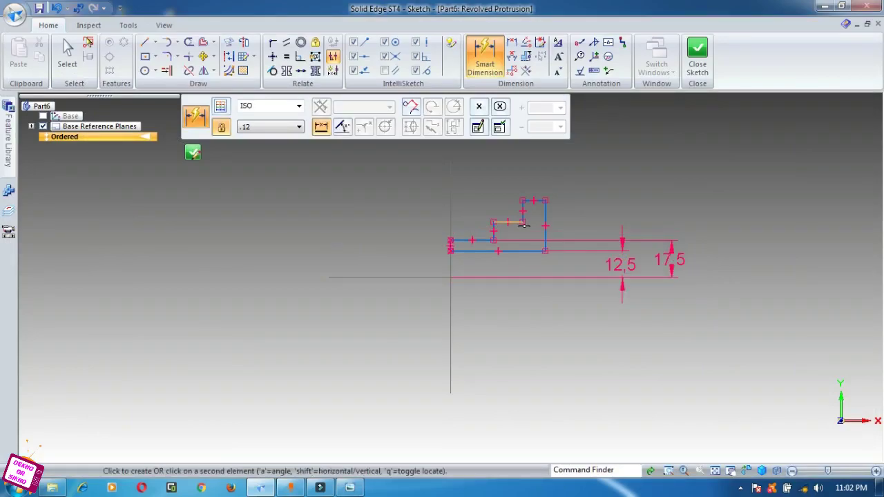
click(528, 279)
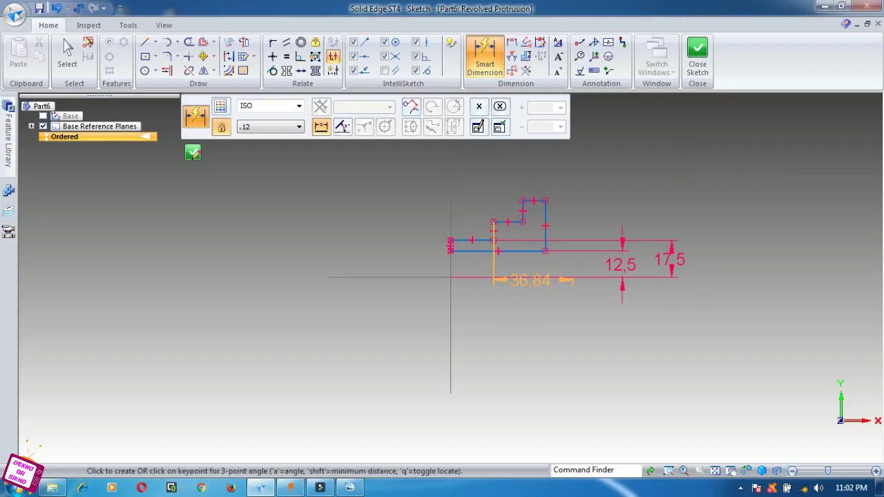
click(708, 252)
text(38/2)
key(Return)
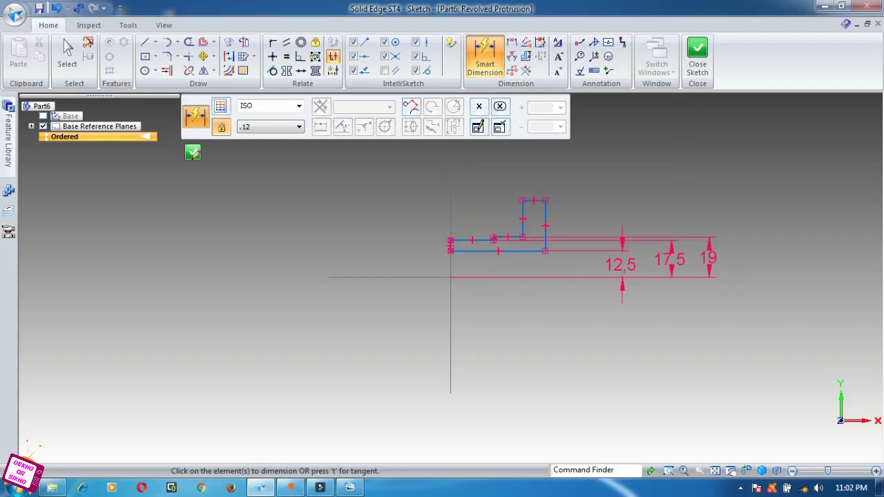
Dimension the profile's top edge at 25 mm from the horizontal axis.
click(534, 201)
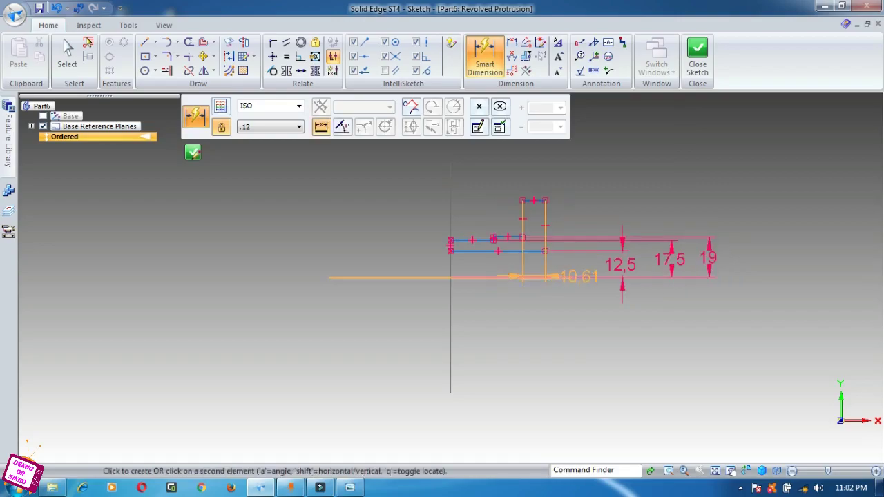
click(546, 278)
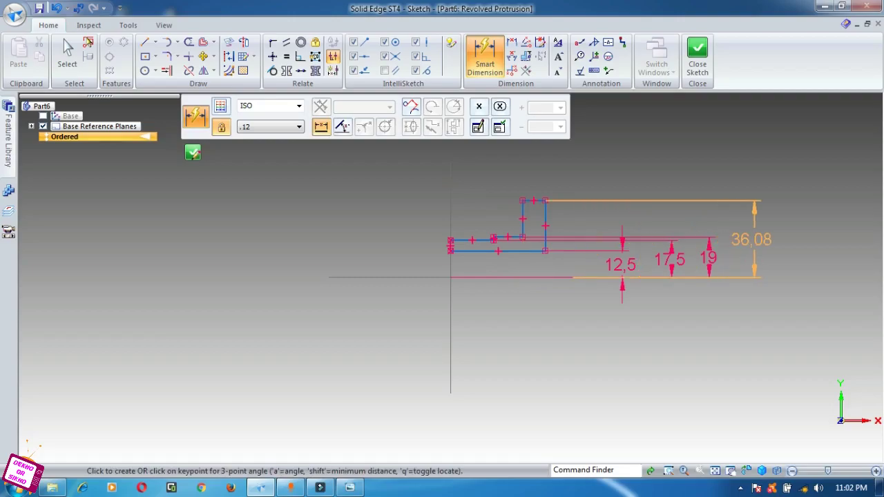
click(752, 240)
text(25)
key(Return)
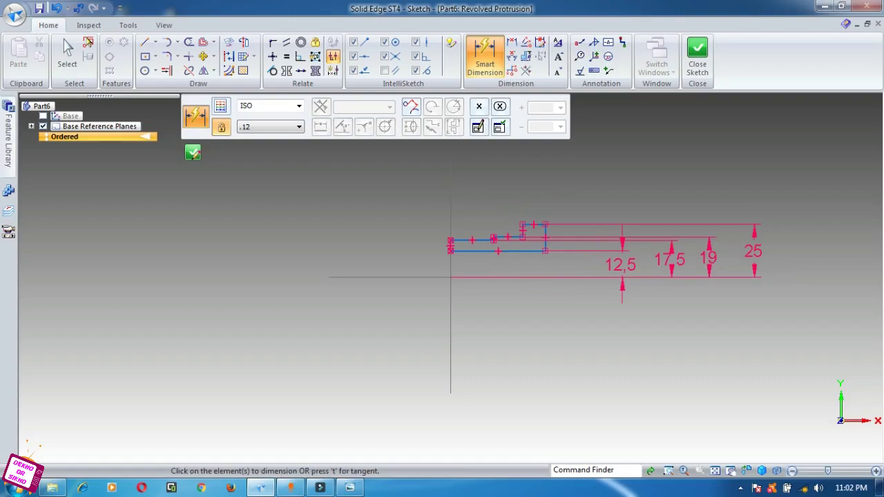
Check the lengths in the reference drawing and dimension the first step's vertical edge at 11 mm from the vertical axis.
click(349, 487)
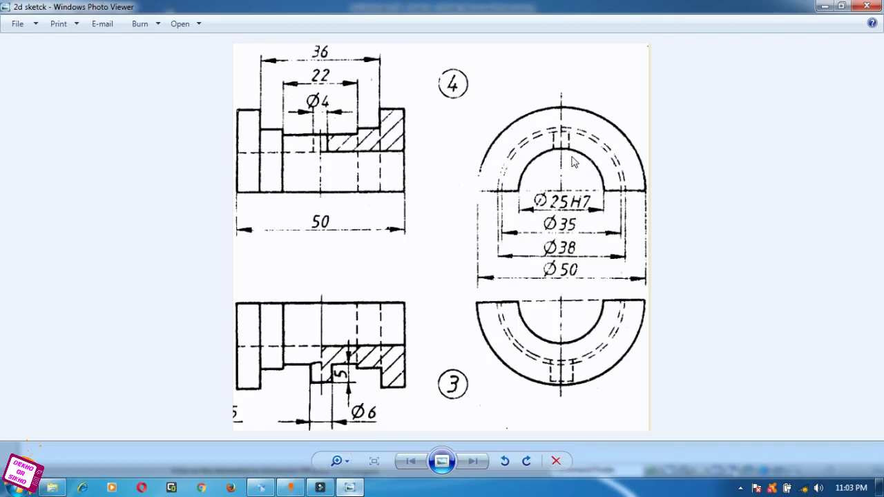
click(350, 489)
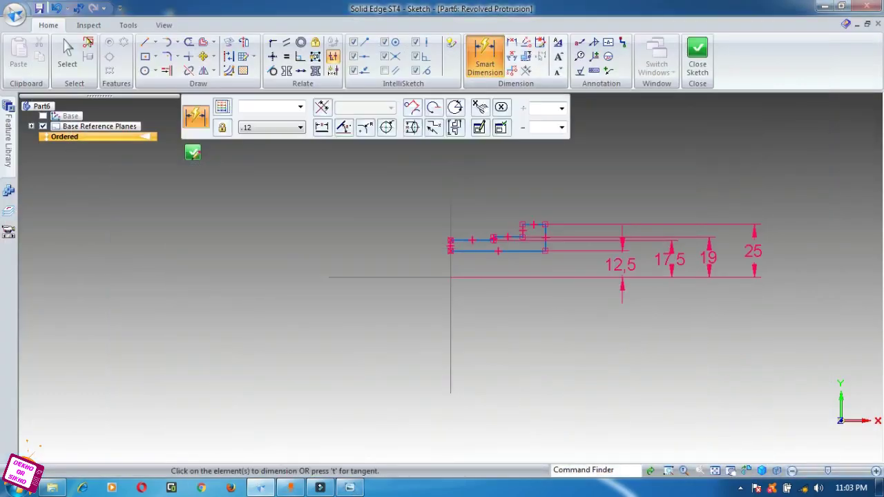
scroll(478, 228, up, 1)
scroll(480, 225, up, 2)
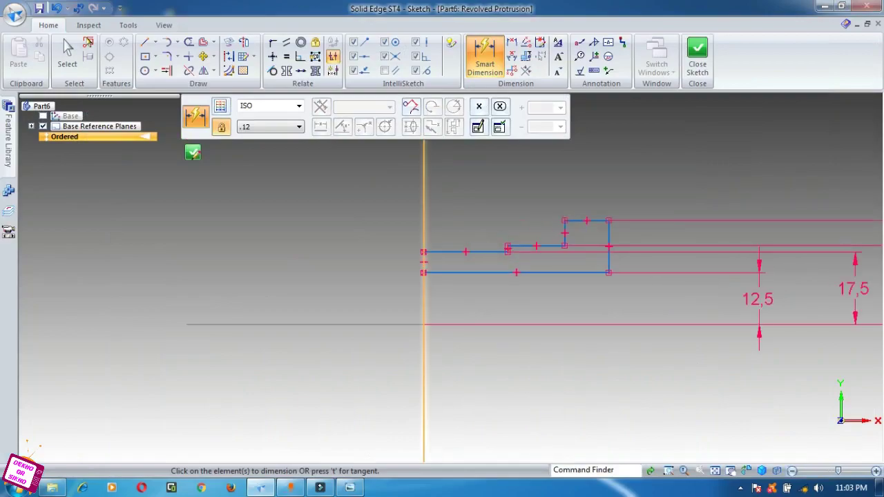
click(424, 322)
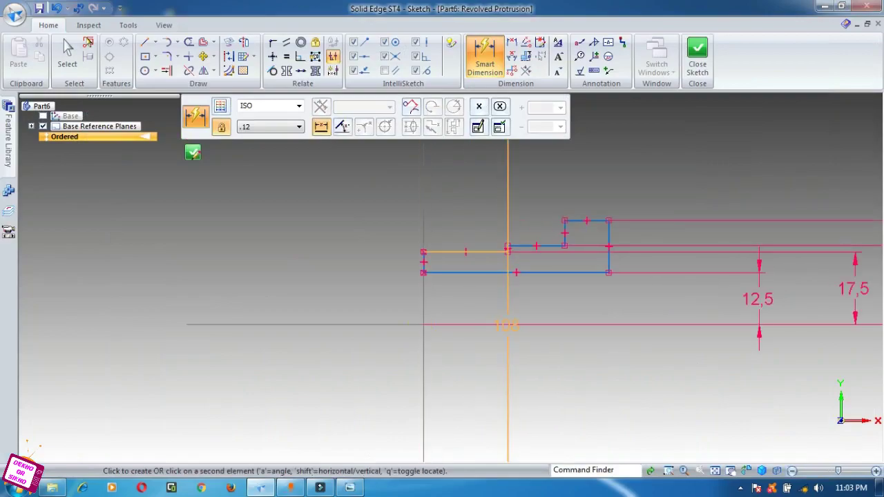
click(508, 250)
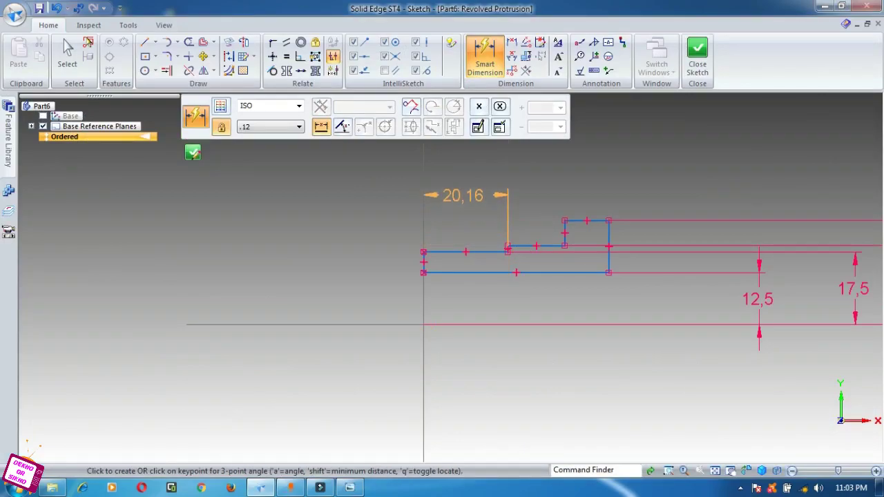
click(463, 192)
text(11)
key(Return)
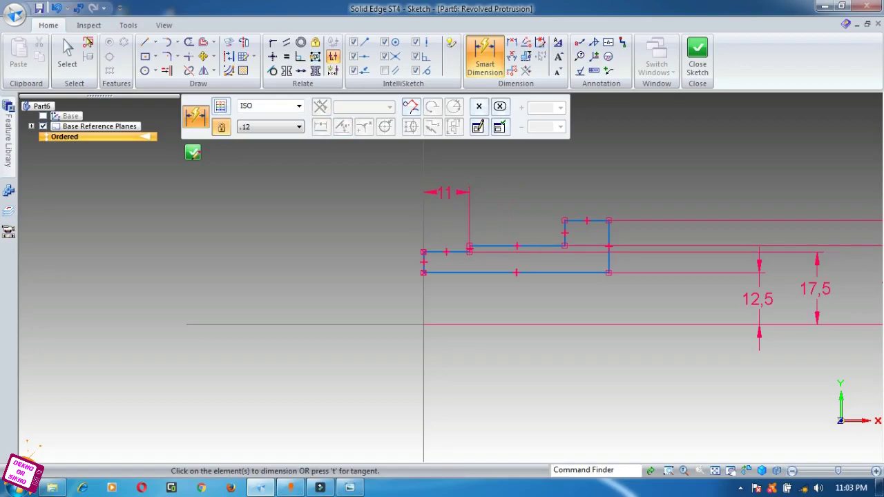
Recheck the reference drawing and dimension the second step's vertical edge at 18 mm from the vertical axis.
click(423, 322)
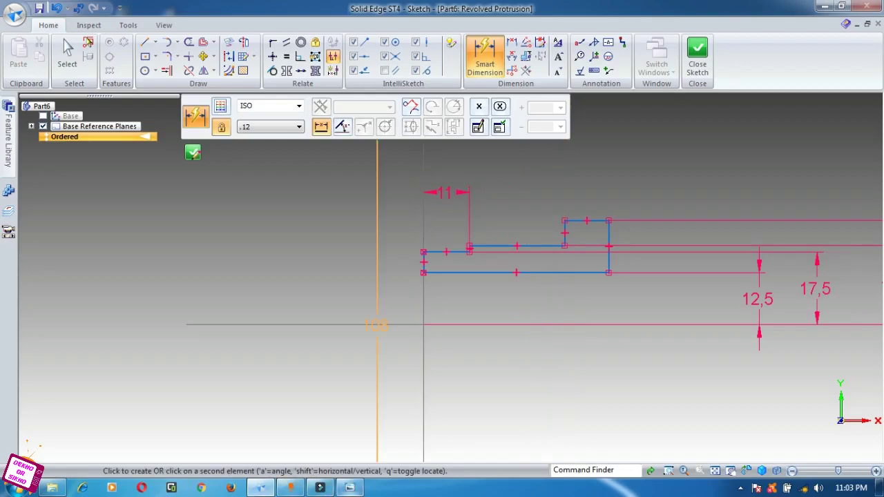
click(349, 487)
click(350, 488)
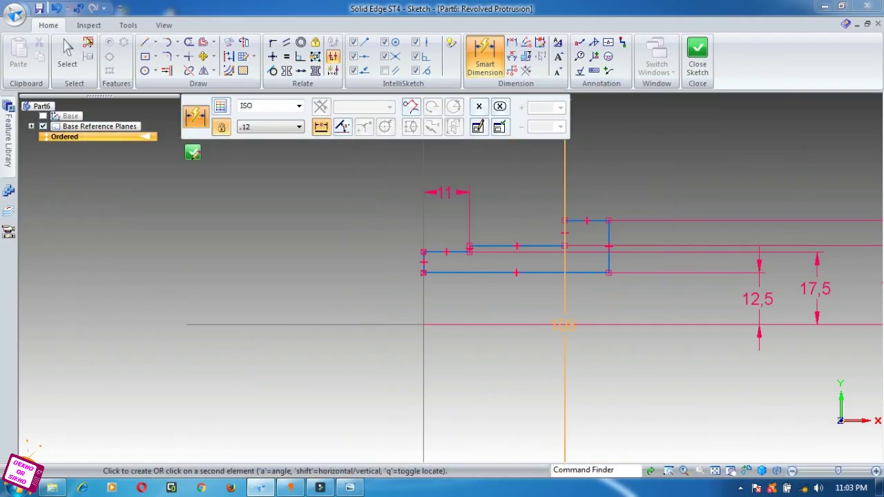
click(565, 234)
click(503, 164)
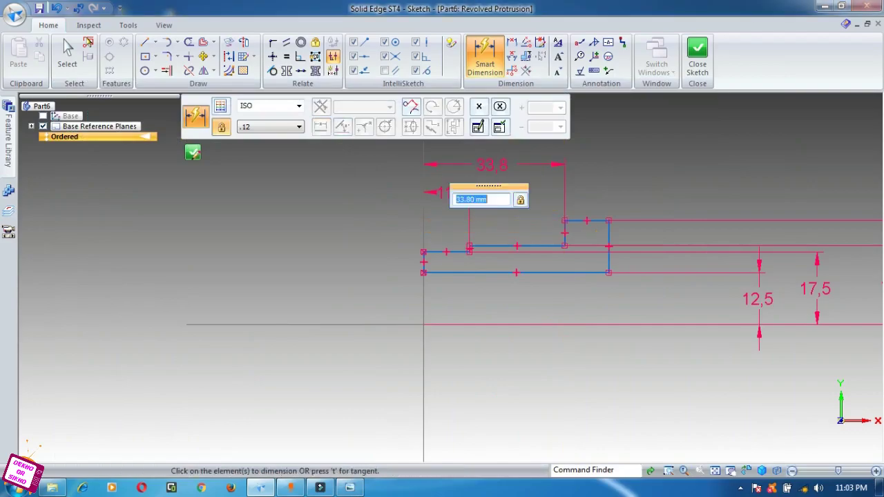
text(18)
key(Return)
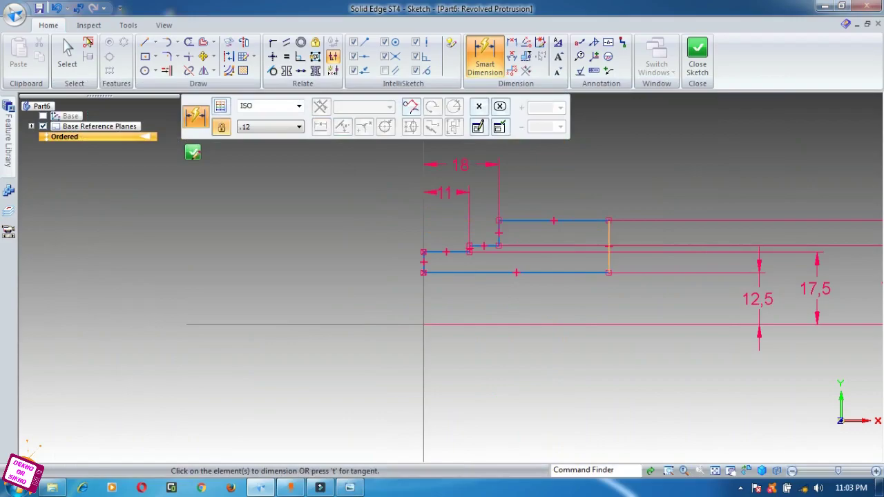
Dimension the profile's outer vertical end edge at 25 mm from the vertical axis.
click(609, 252)
click(423, 252)
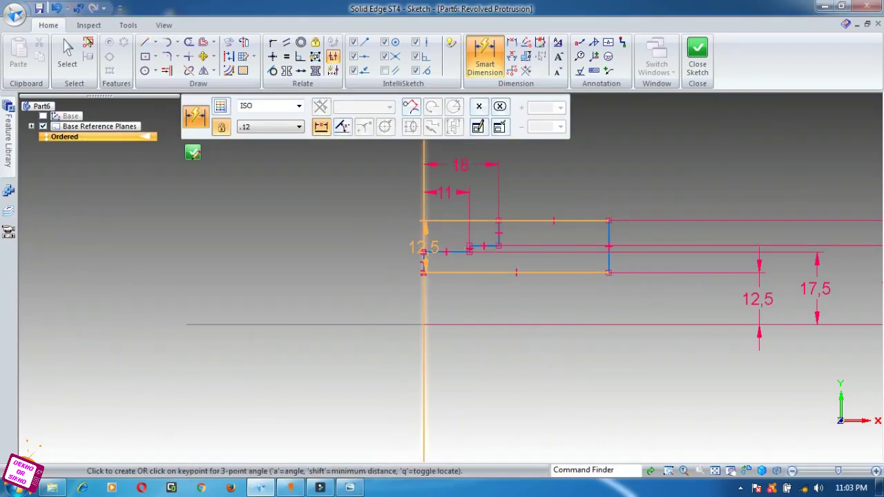
click(504, 149)
text(25)
key(Return)
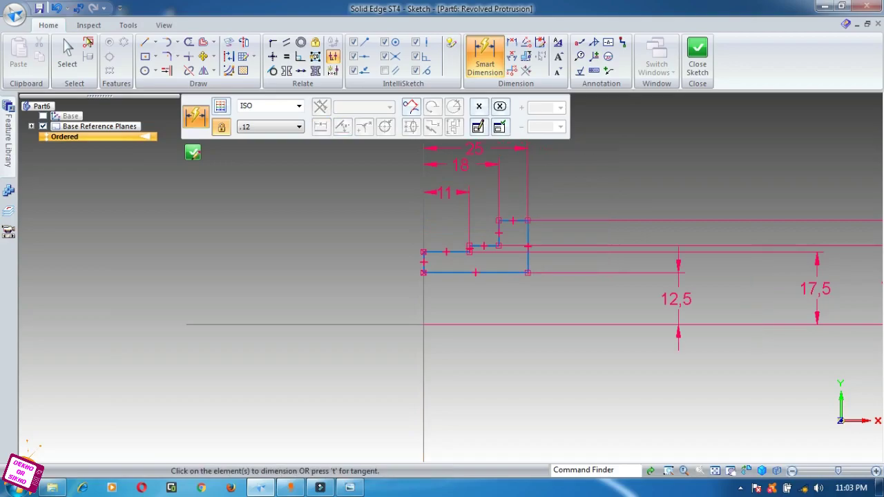
click(67, 52)
Set the horizontal reference line as the axis of revolution and close the profile sketch.
scroll(452, 187, down, 1)
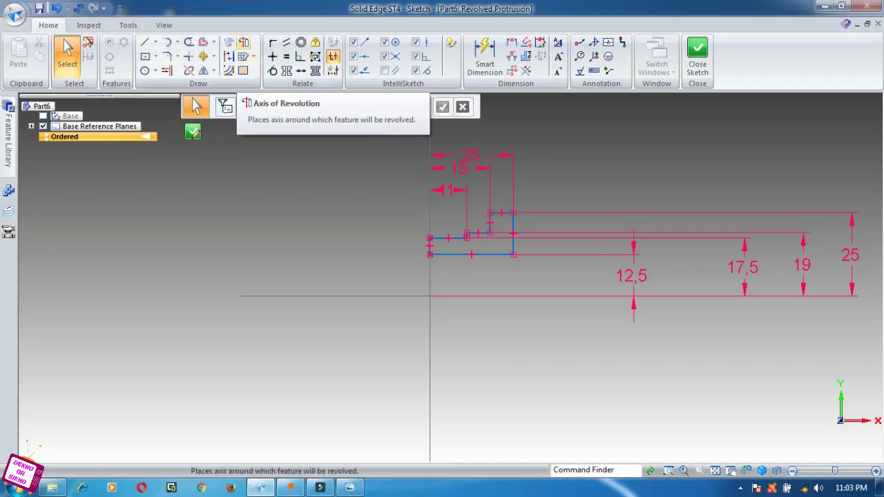
click(243, 42)
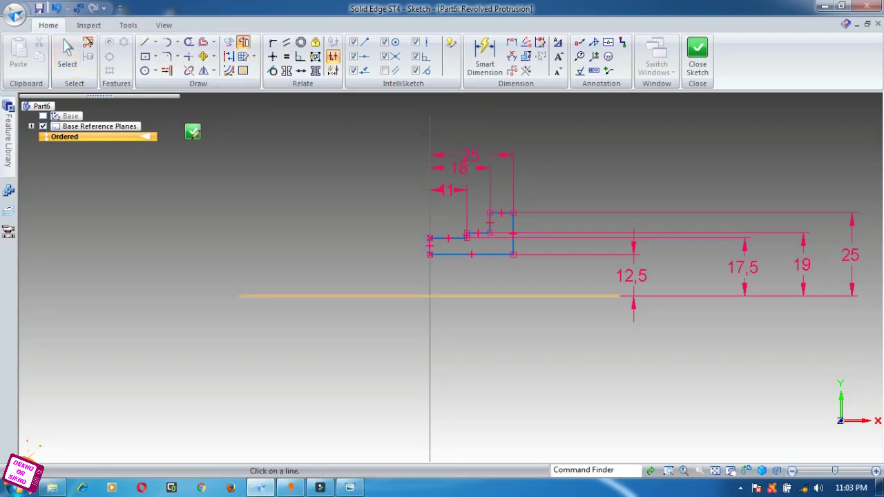
click(346, 296)
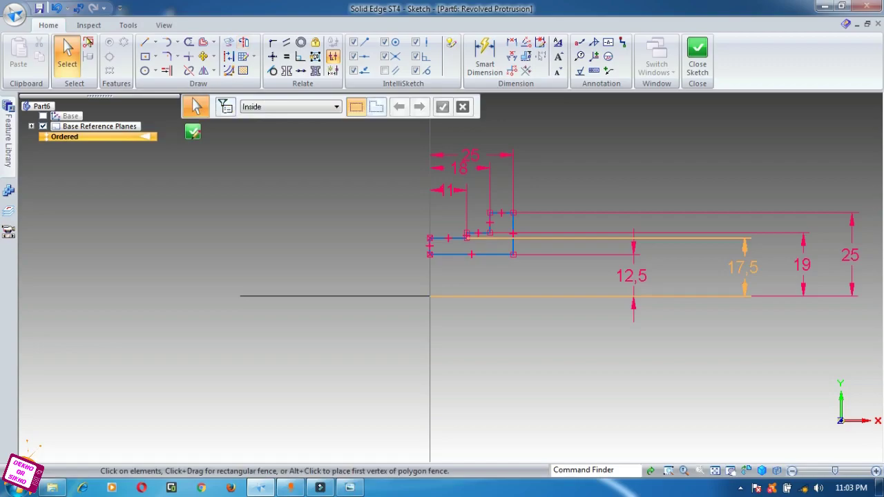
click(697, 56)
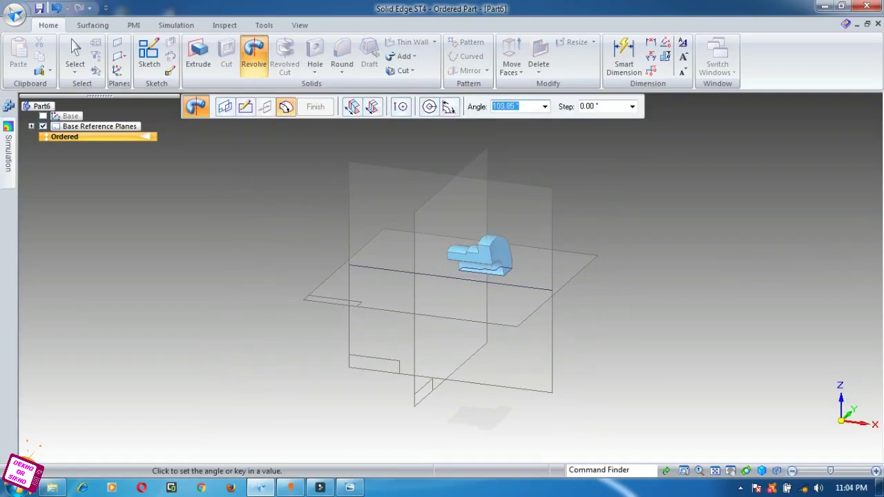
Revolve the stepped profile 180° toward the upper side and finish the protrusion.
text(180)
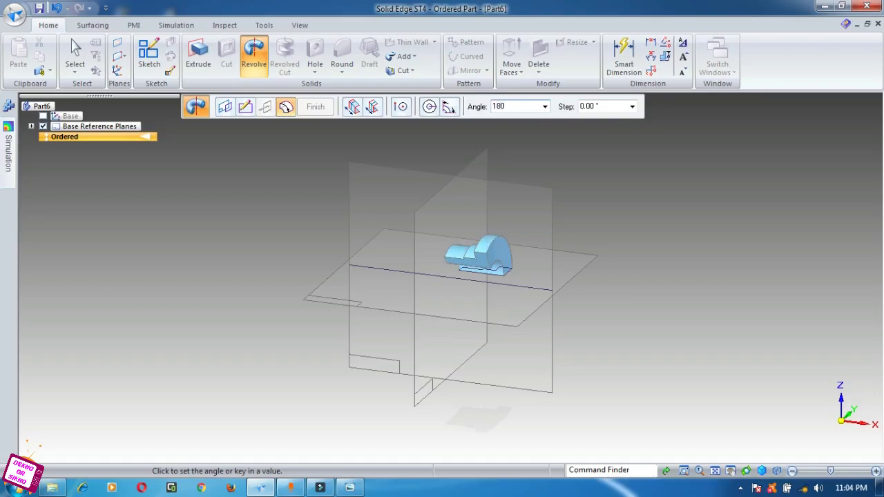
key(Tab)
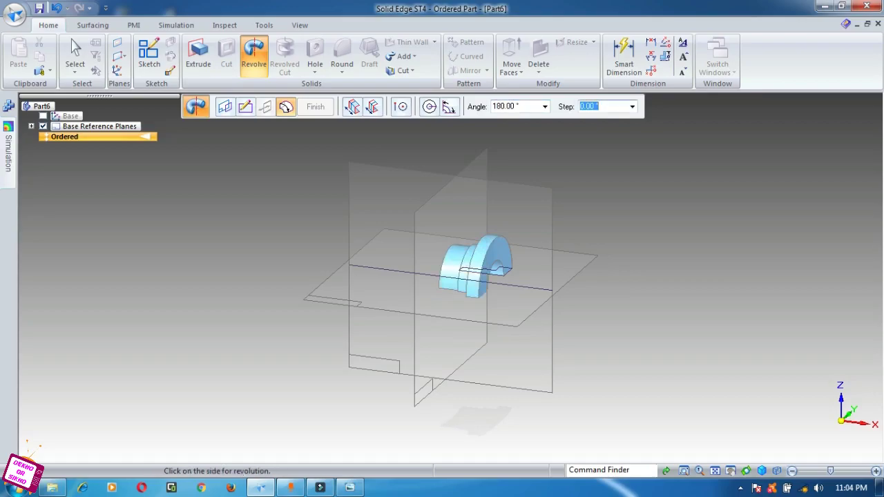
click(462, 242)
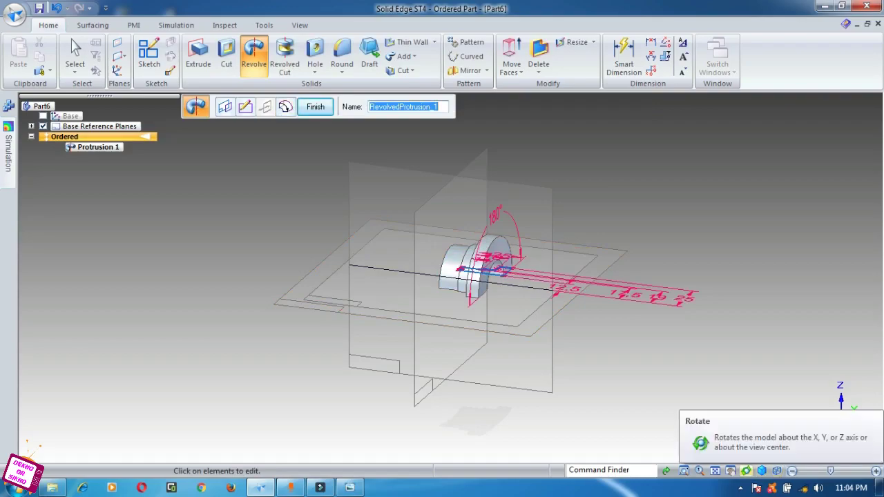
click(316, 107)
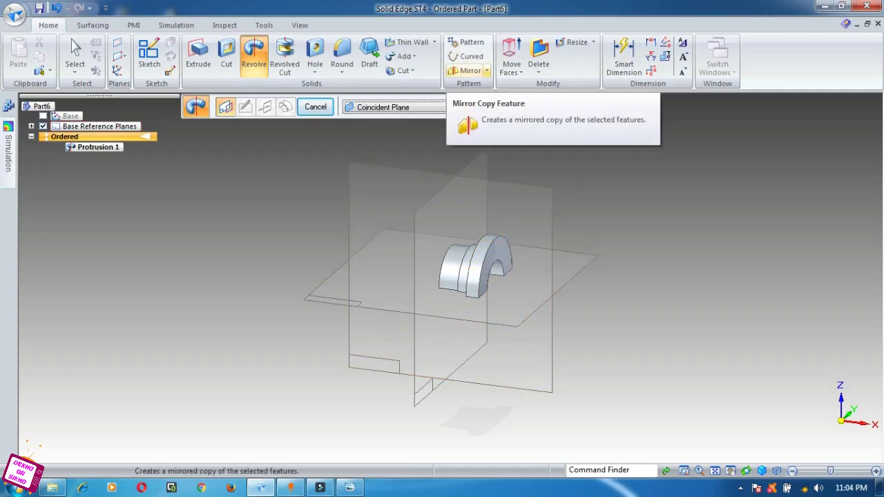
Mirror the half-bushing body about the Right (yz) plane with Mirror Copy Part.
click(486, 70)
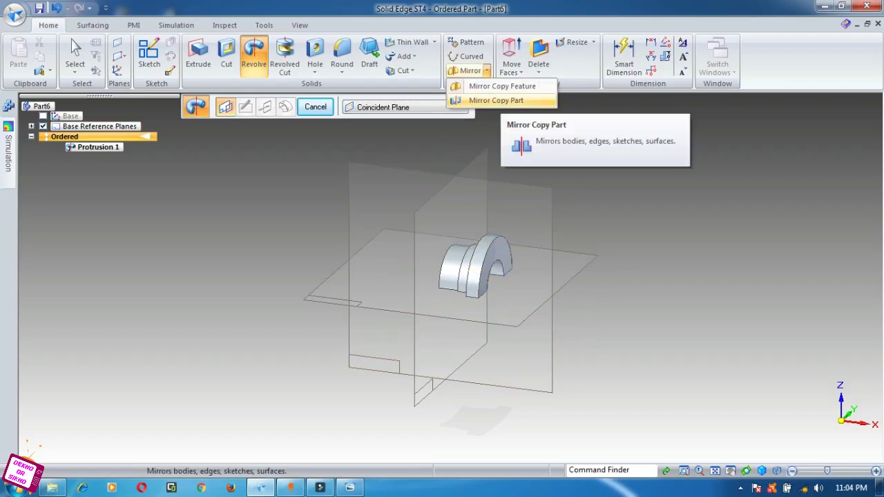
click(495, 100)
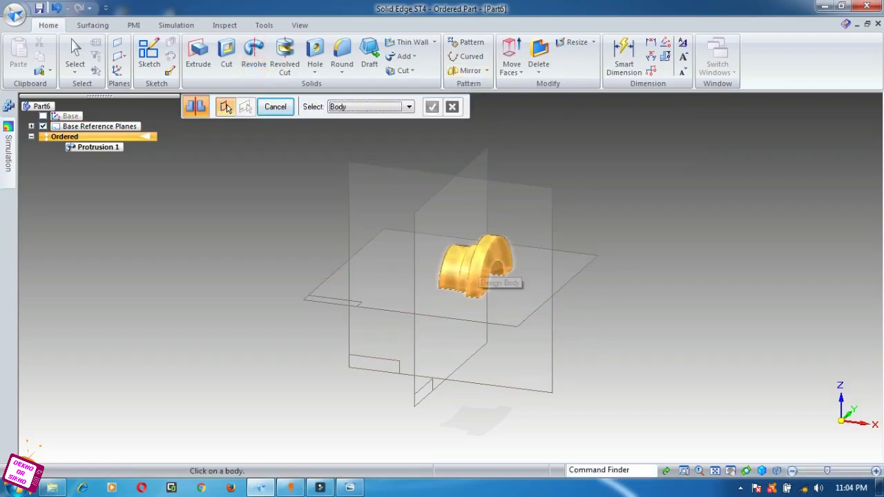
click(476, 263)
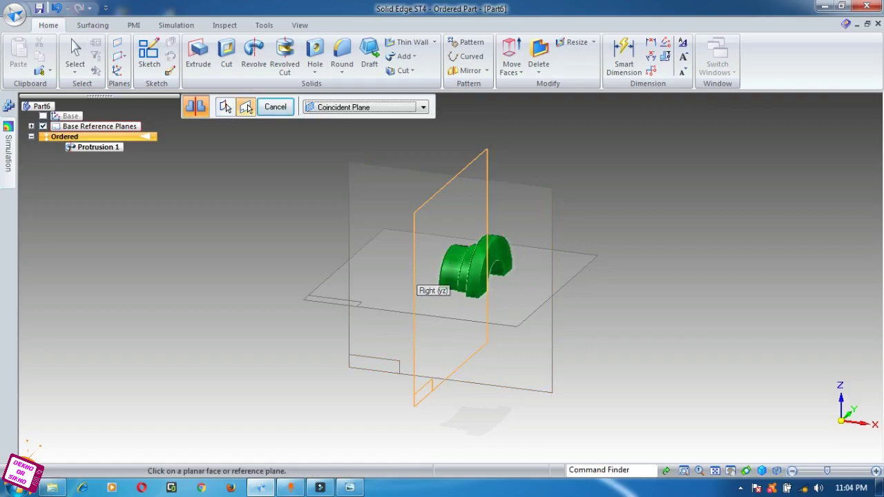
click(417, 286)
click(226, 107)
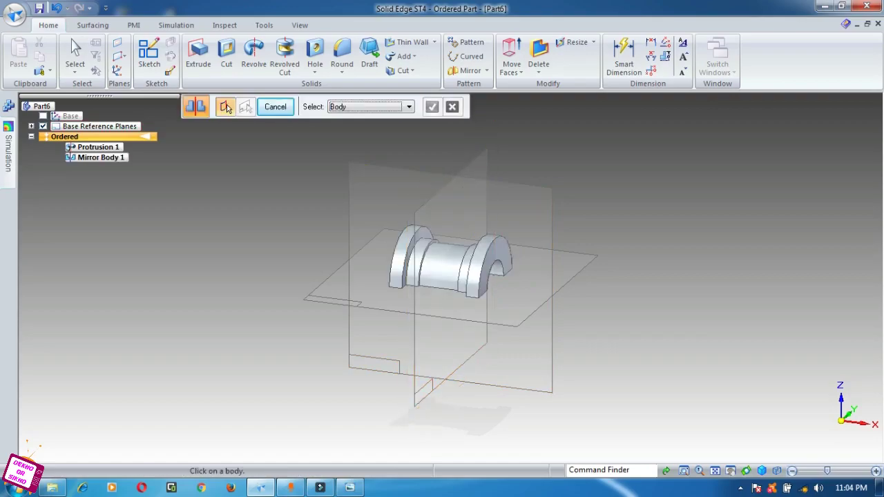
Inspect the mirrored body from another angle and check the small radial hole in the reference drawing.
click(746, 471)
drag(525, 386, 588, 379)
drag(589, 345, 588, 379)
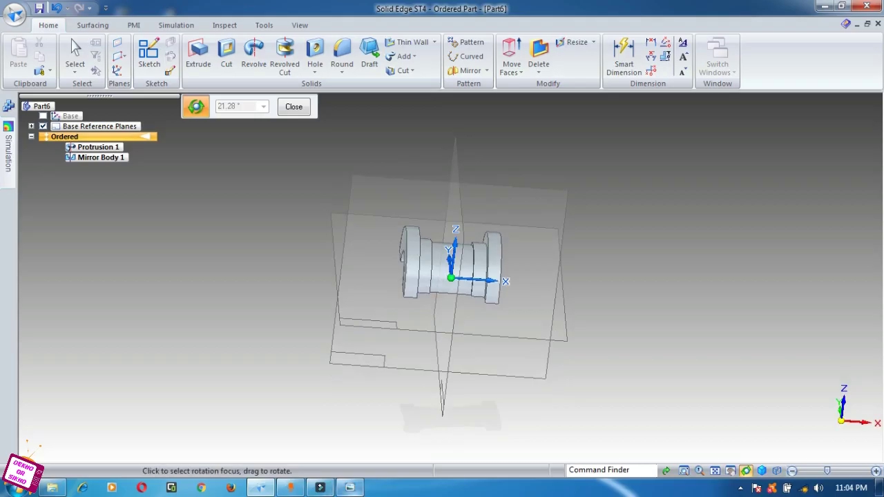
click(350, 487)
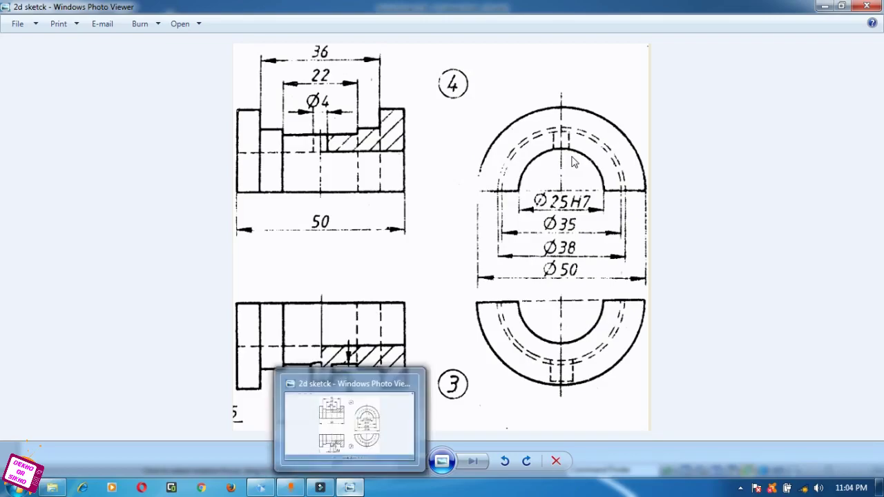
click(350, 487)
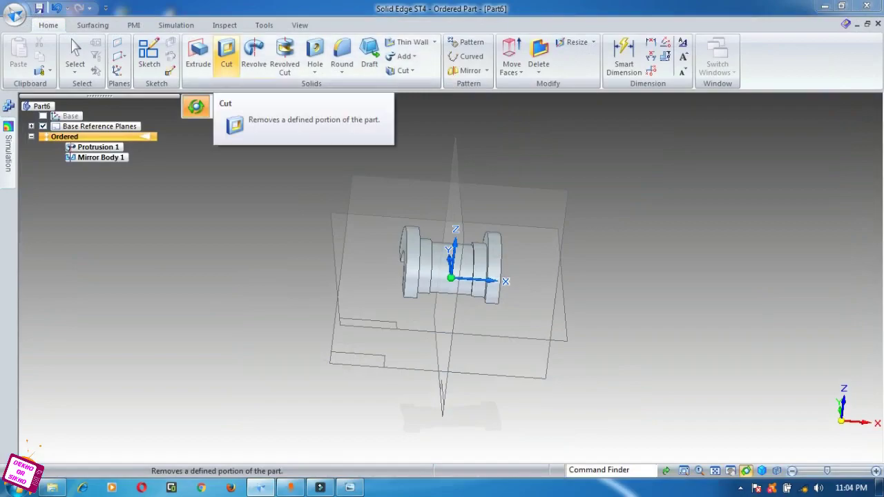
click(226, 55)
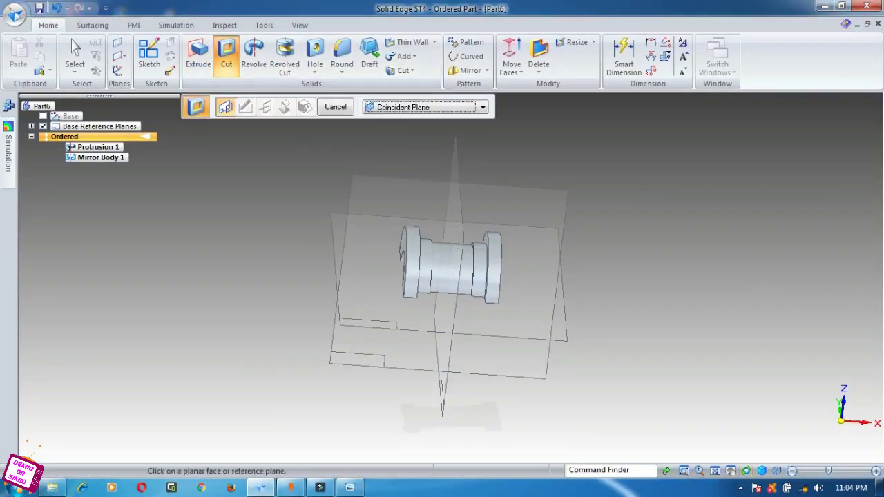
click(746, 471)
drag(594, 386, 582, 366)
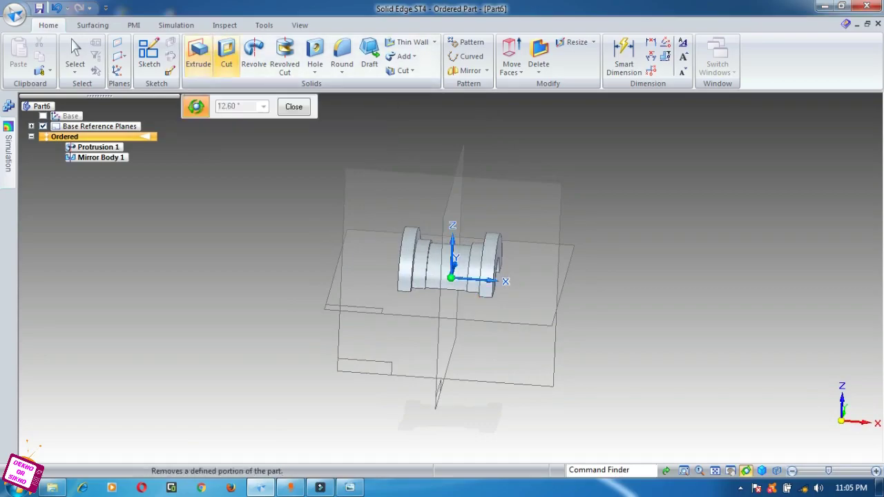
Start a Hole on a parallel plane 17.5 mm above the horizontal reference plane, checking the reference drawing for the distance.
click(315, 55)
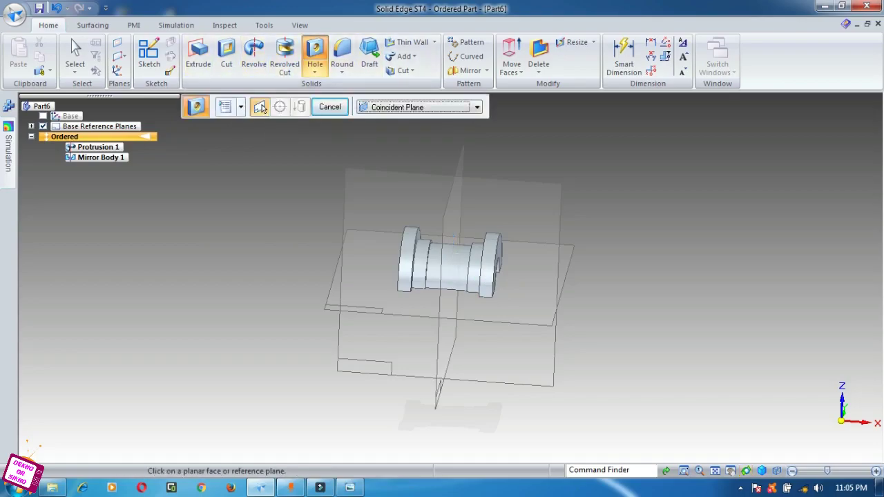
click(476, 107)
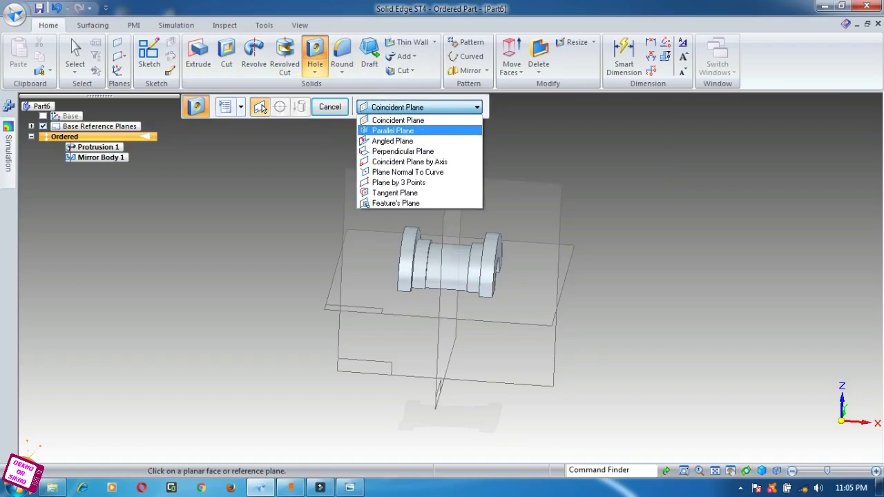
key(Return)
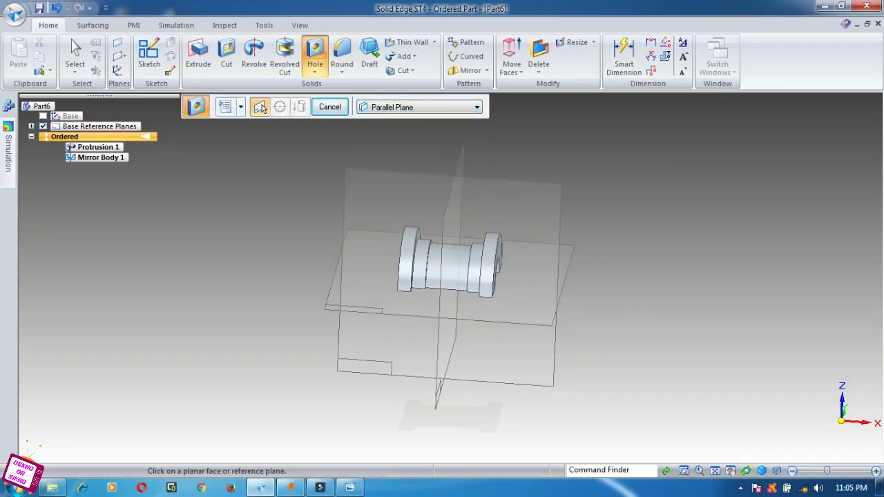
click(530, 304)
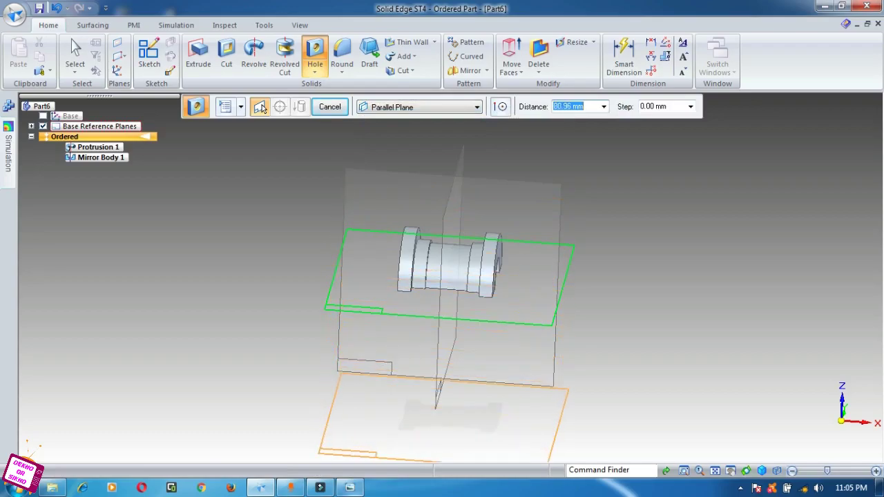
click(350, 488)
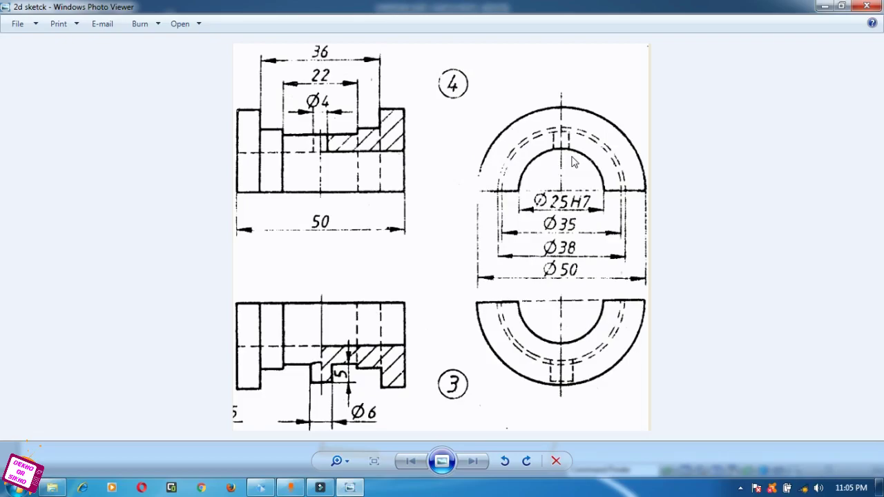
click(349, 489)
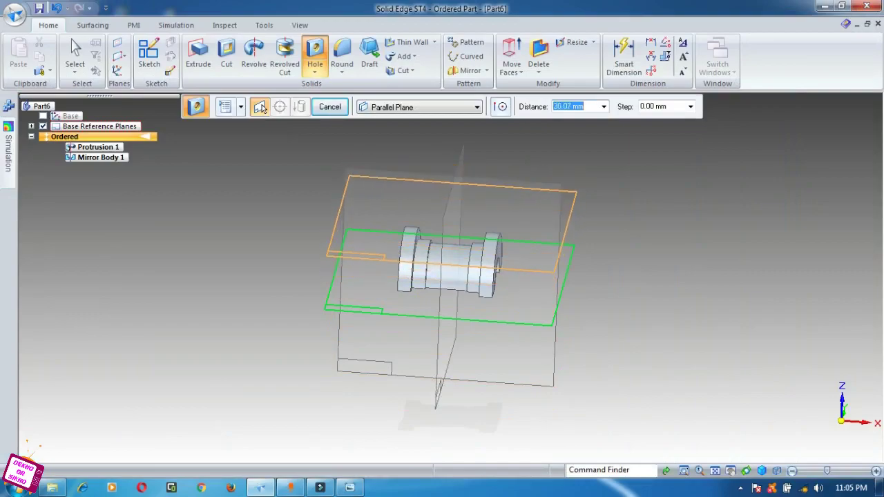
text(17.5)
key(Tab)
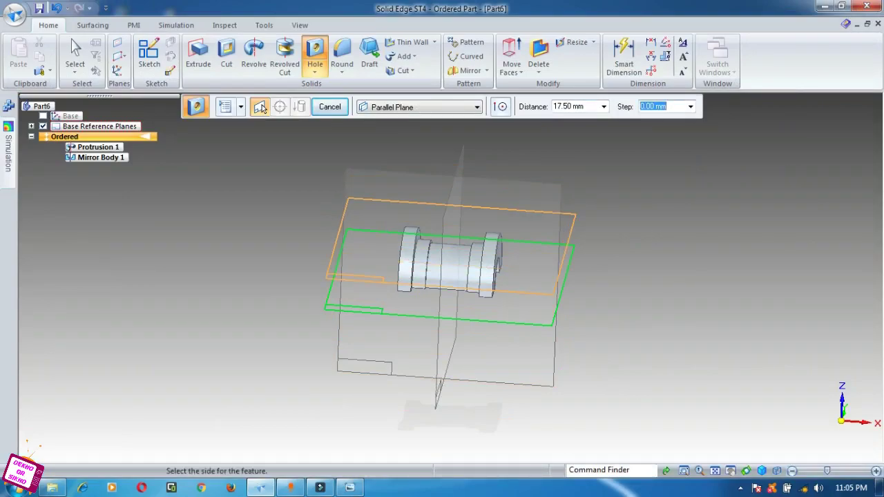
click(304, 299)
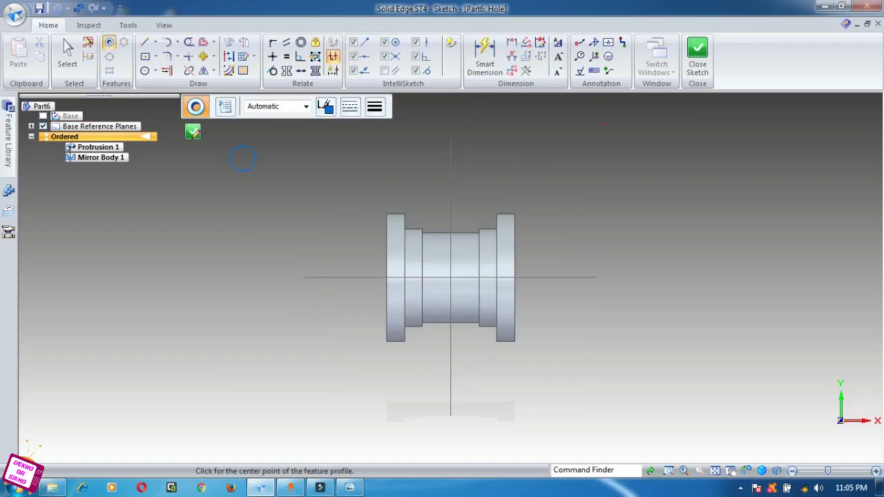
Configure the hole as Simple with a 4 mm diameter and Through All extent.
click(225, 107)
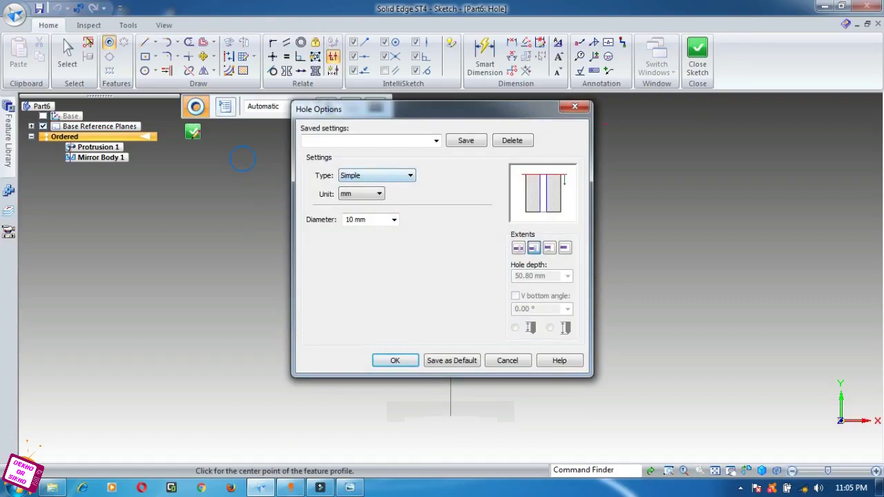
double_click(356, 219)
text(4)
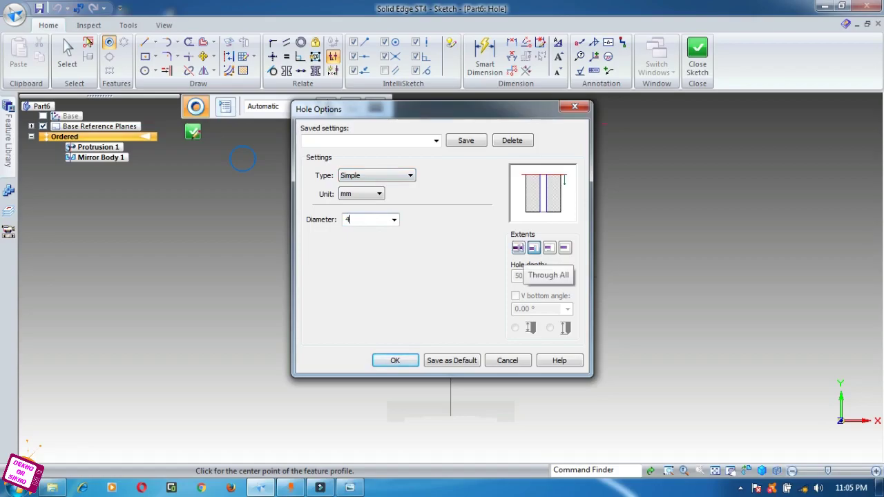
click(518, 247)
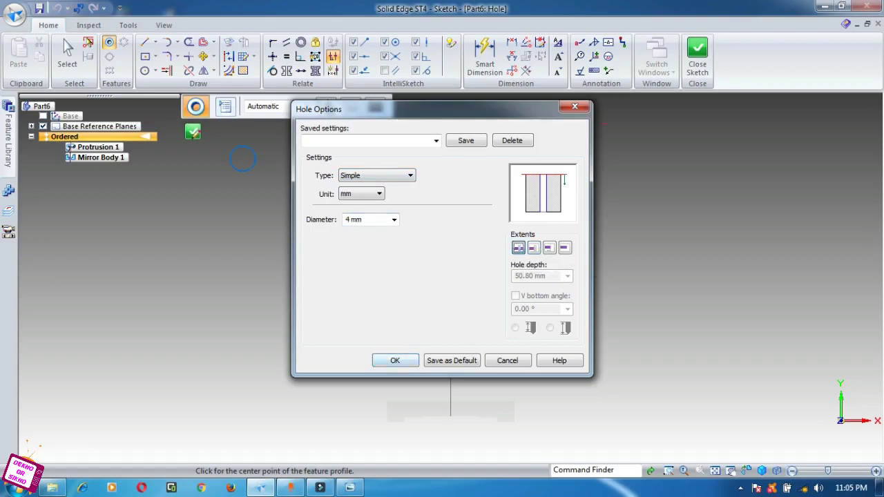
click(395, 360)
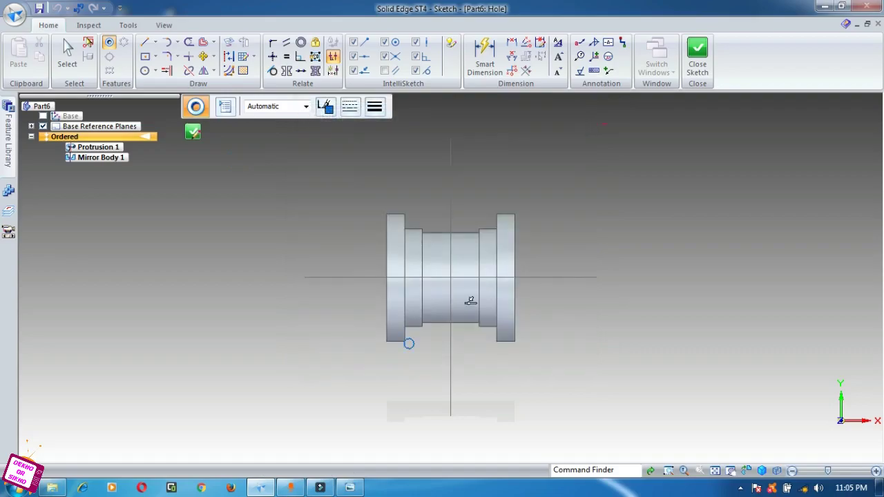
Place the hole at the intersection of the reference axes, close the sketch and cut it downward through the body.
scroll(451, 278, up, 5)
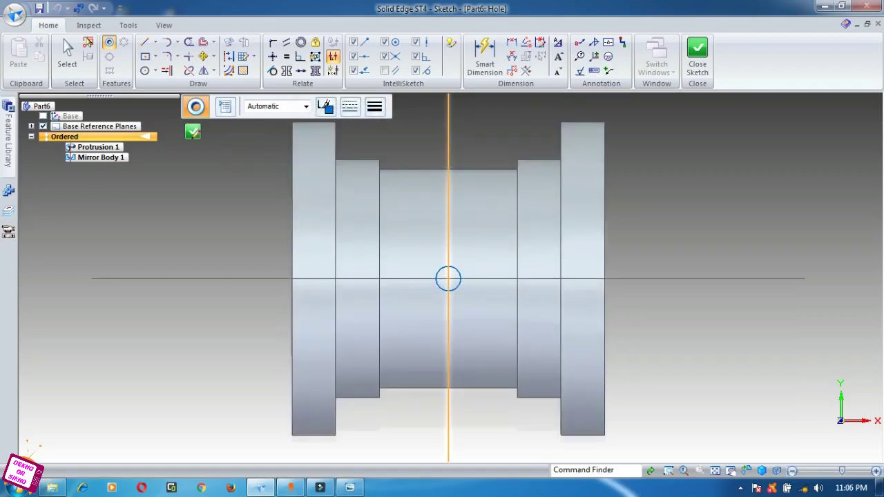
click(448, 278)
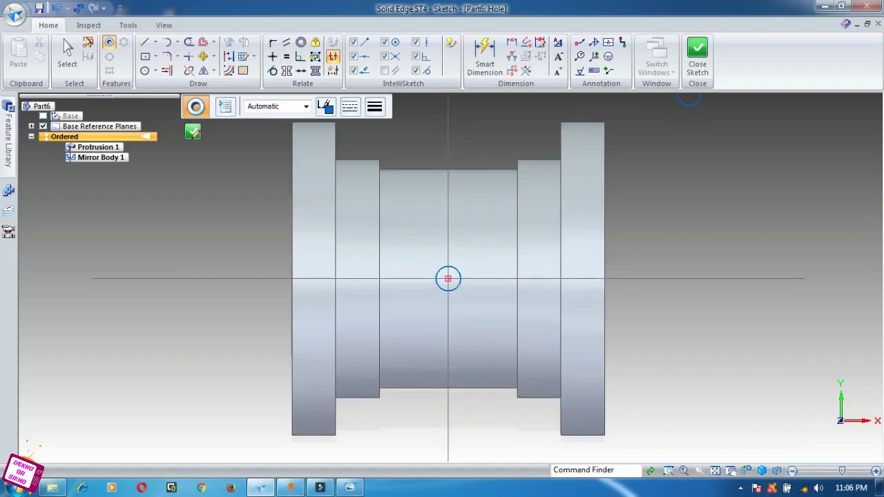
click(697, 55)
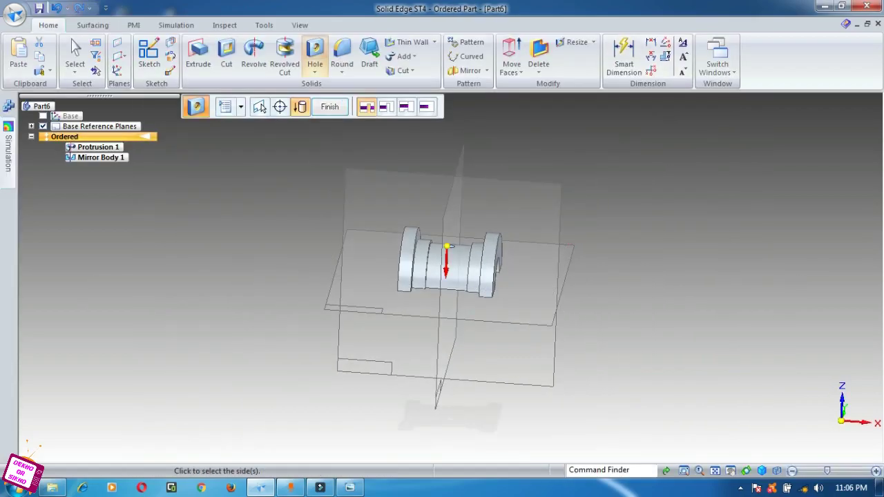
click(448, 293)
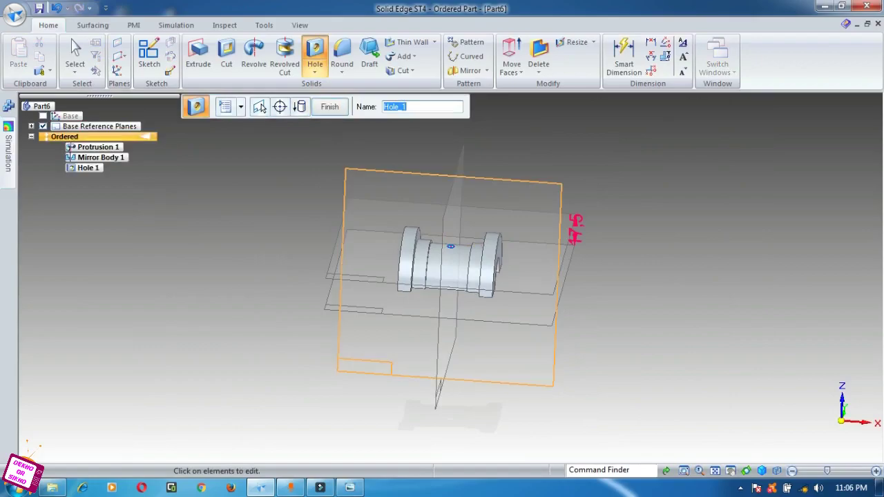
Finish the hole feature and inspect the drilled half-bushing from several angles.
click(746, 470)
drag(449, 276, 449, 287)
key(Escape)
click(329, 106)
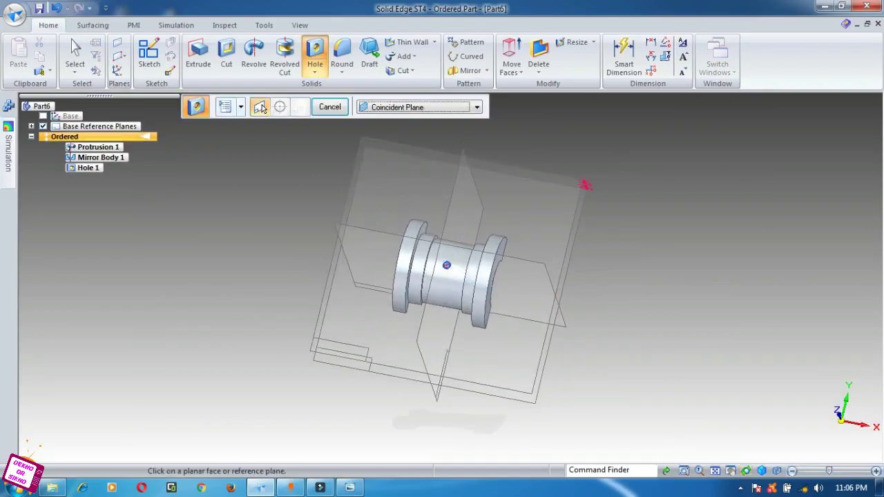
click(746, 470)
drag(451, 278, 446, 324)
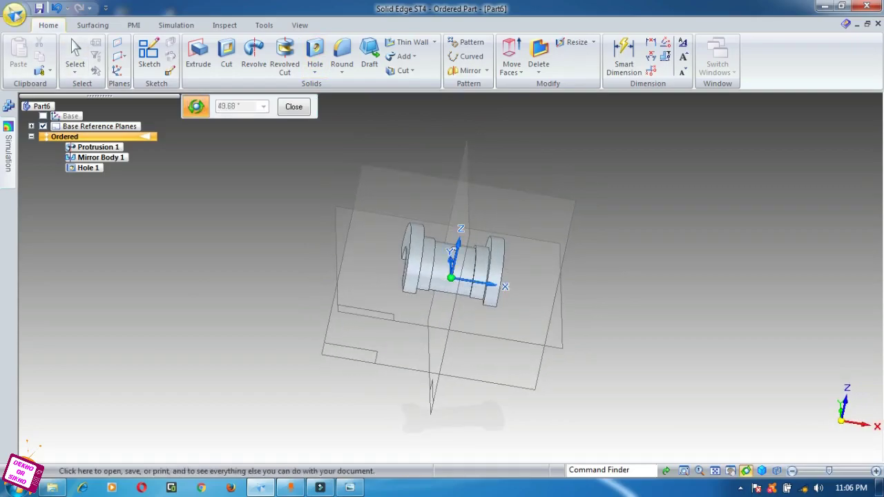
Save the part in the plummer block folder as "Part3 bearing top half.par".
click(39, 8)
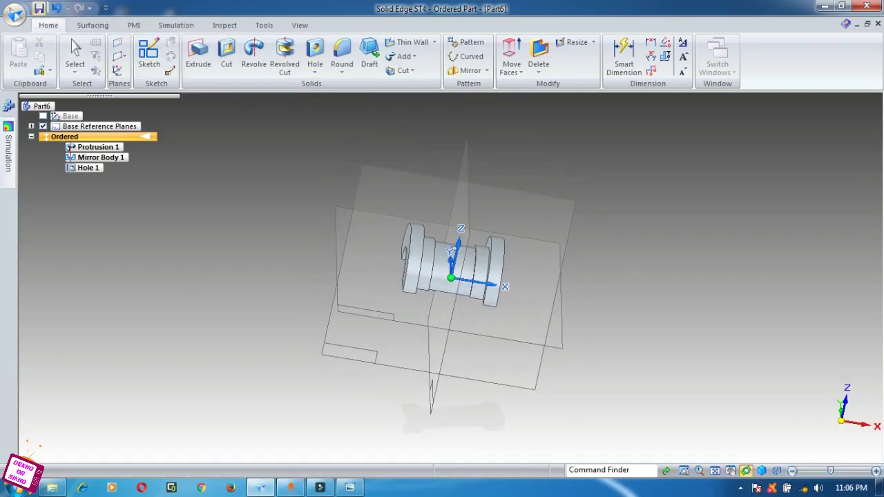
key(ctrl+s)
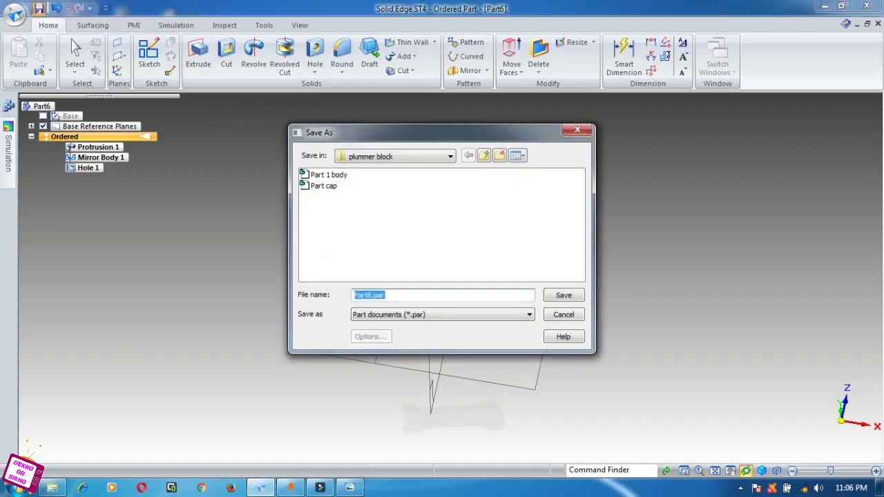
key(Right)
key(Left)
key(Left)
key(Left)
key(Left)
key(BackSpace)
text(3)
text( b)
text(earin)
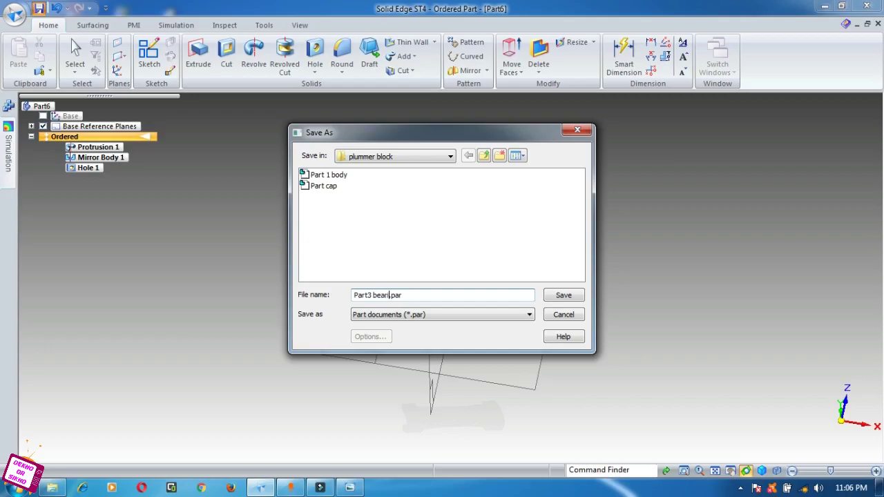
text(g top half)
key(Return)
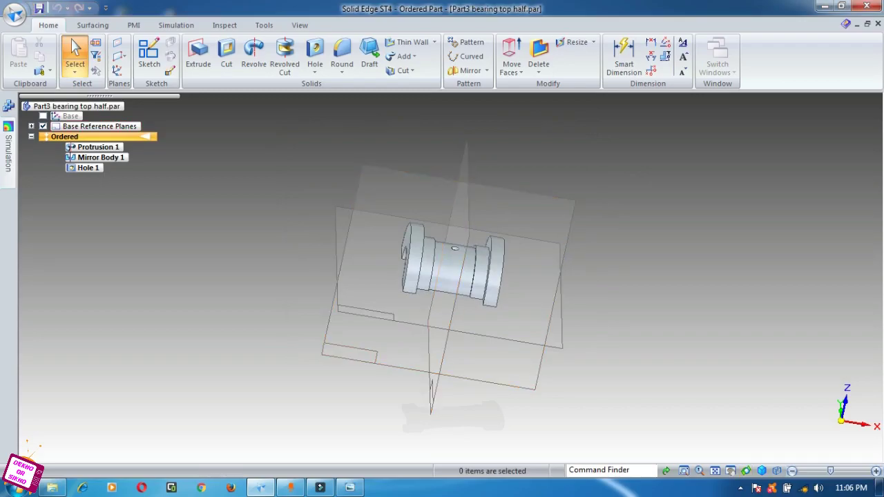
Create a new ISO Part document and switch it to the Ordered modeling environment.
click(14, 13)
mouse_move(90, 41)
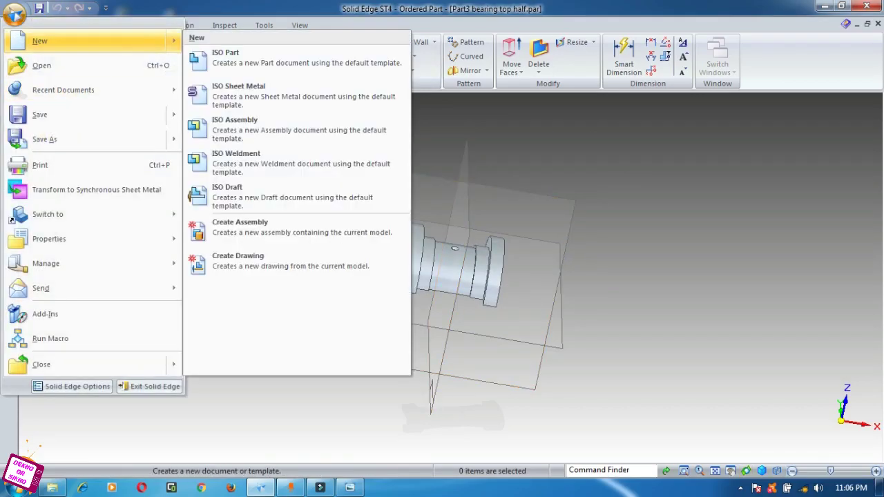
click(235, 57)
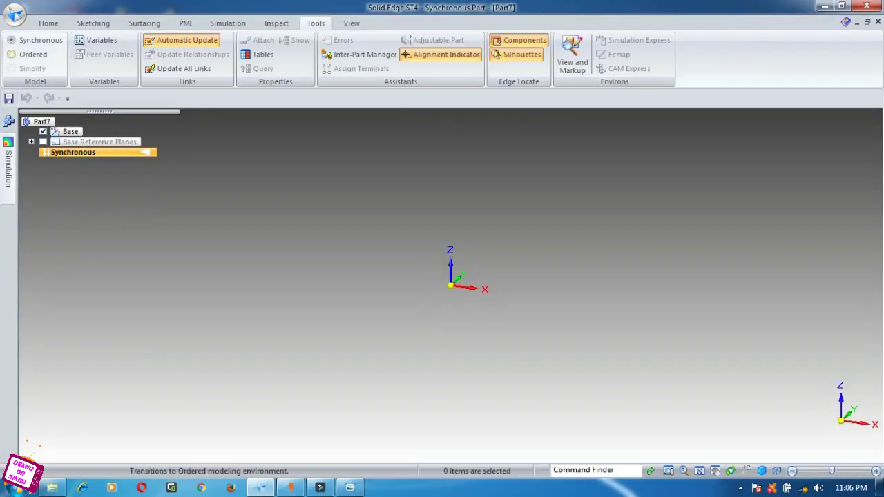
click(34, 54)
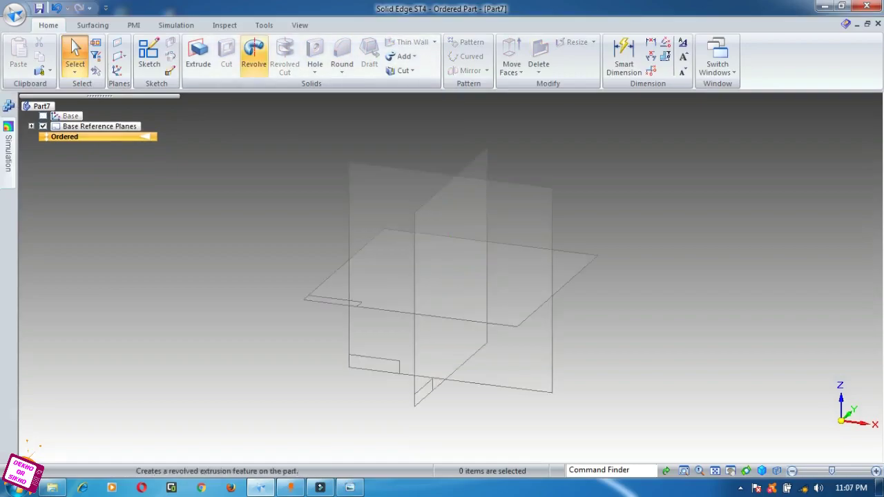
Start a Revolve on the horizontal reference plane and sketch a closed, three-level stepped profile from the vertical axis, its lowest step about 26.5 mm long.
click(253, 52)
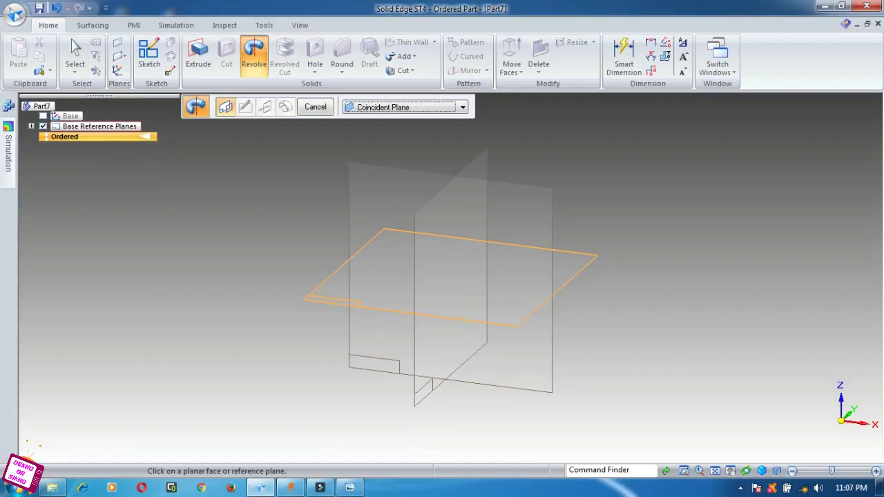
click(518, 325)
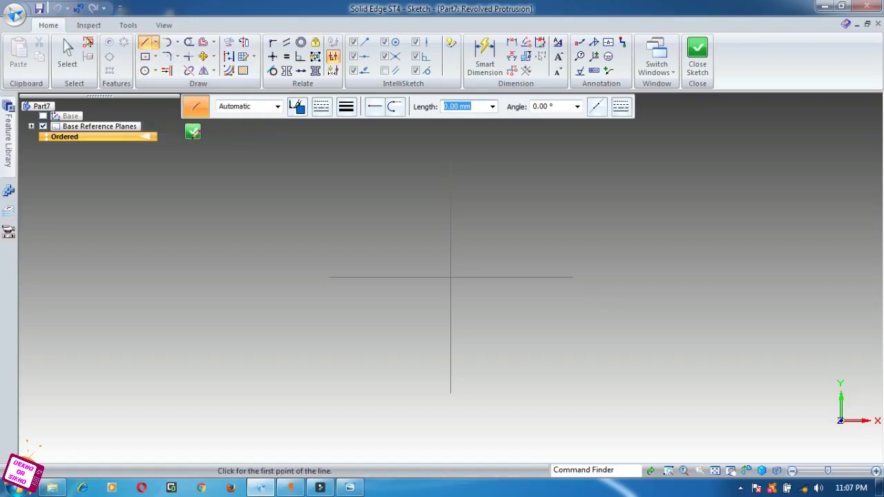
click(450, 238)
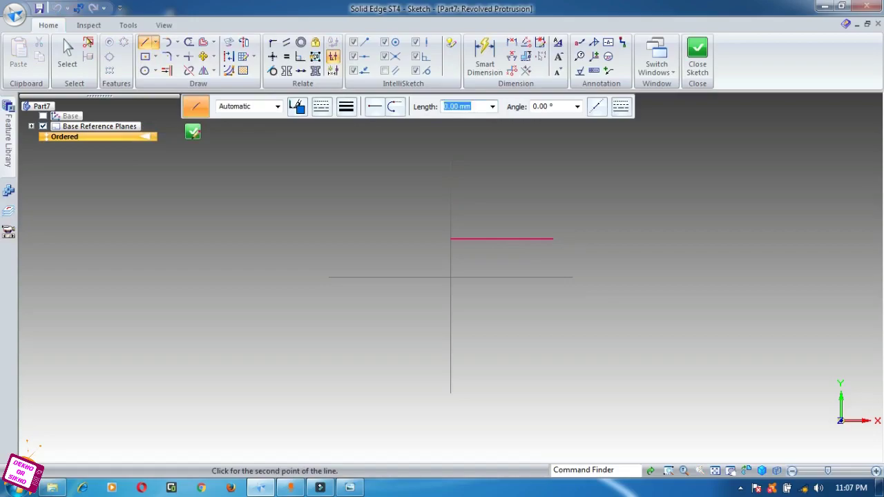
click(553, 238)
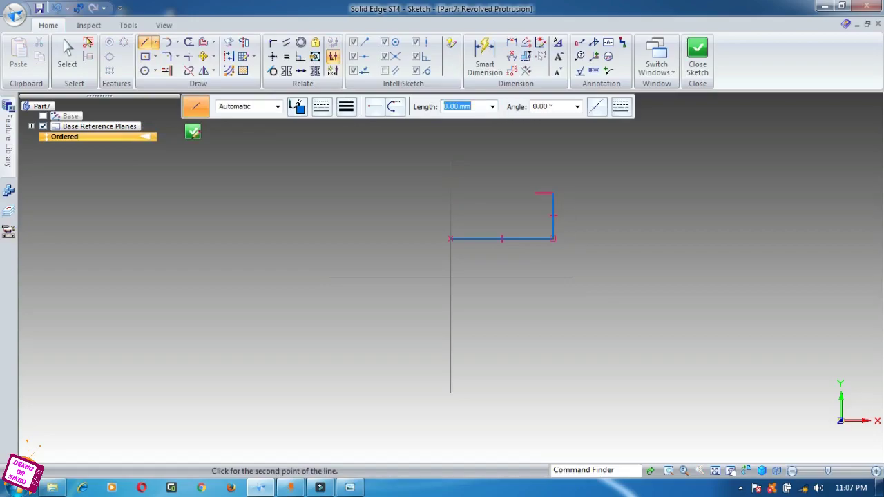
click(532, 193)
click(532, 211)
click(507, 211)
click(507, 221)
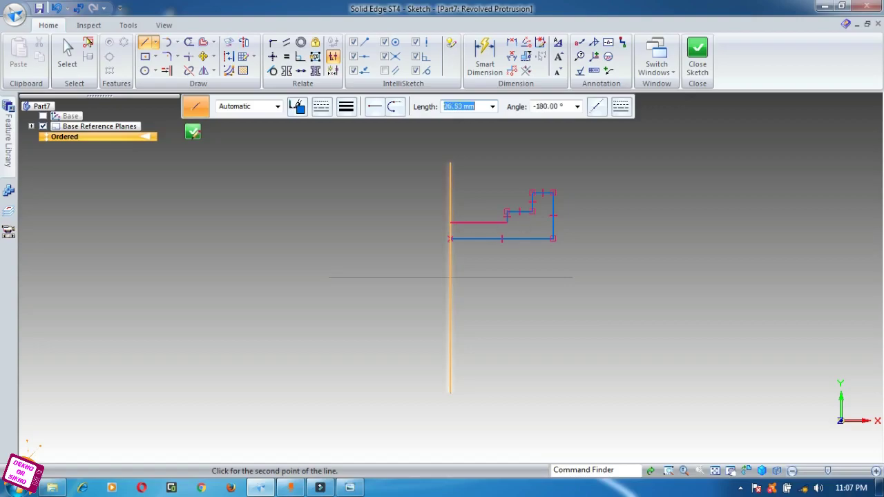
click(450, 222)
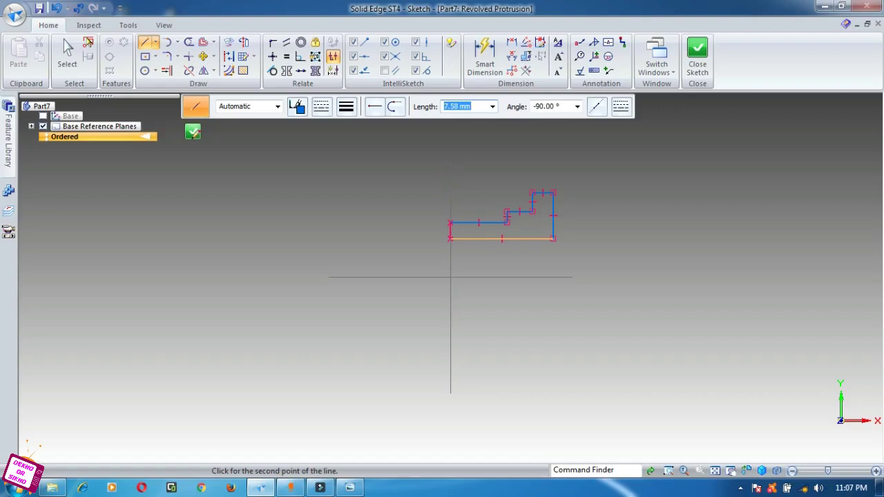
click(451, 238)
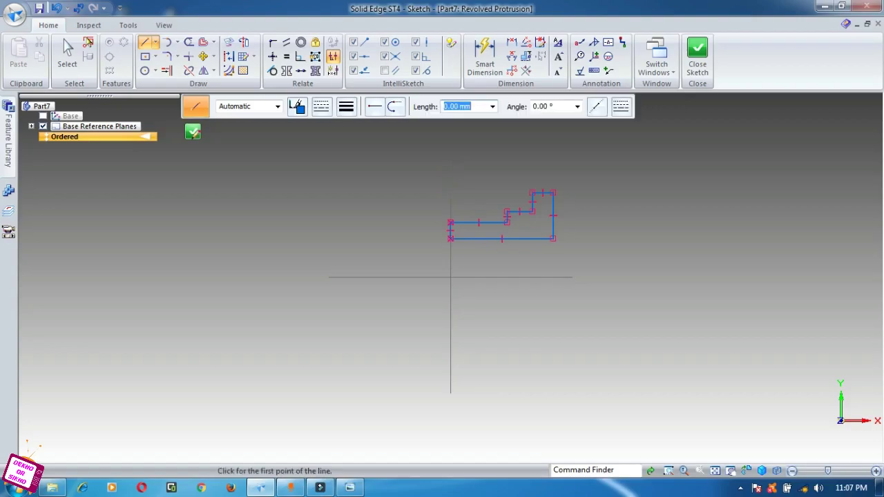
Dimension the profile's bottom edge at 12.5 mm from the horizontal axis.
click(485, 55)
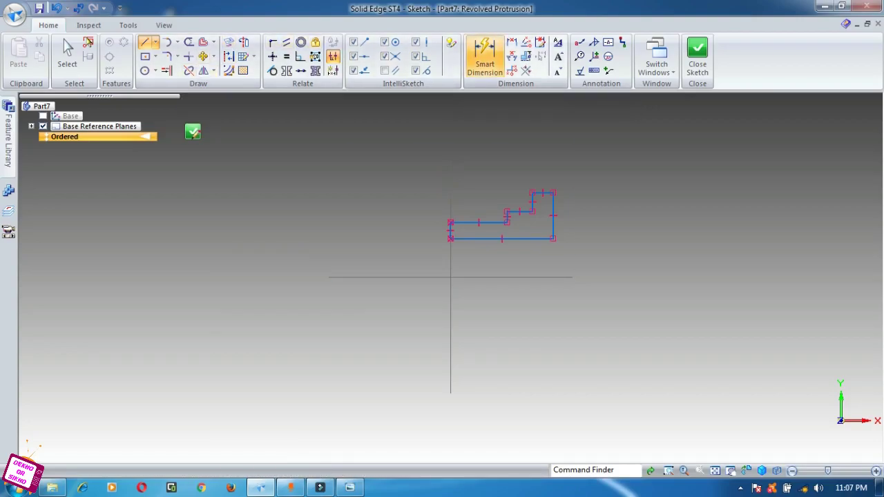
click(508, 239)
click(546, 277)
click(608, 259)
text(12)
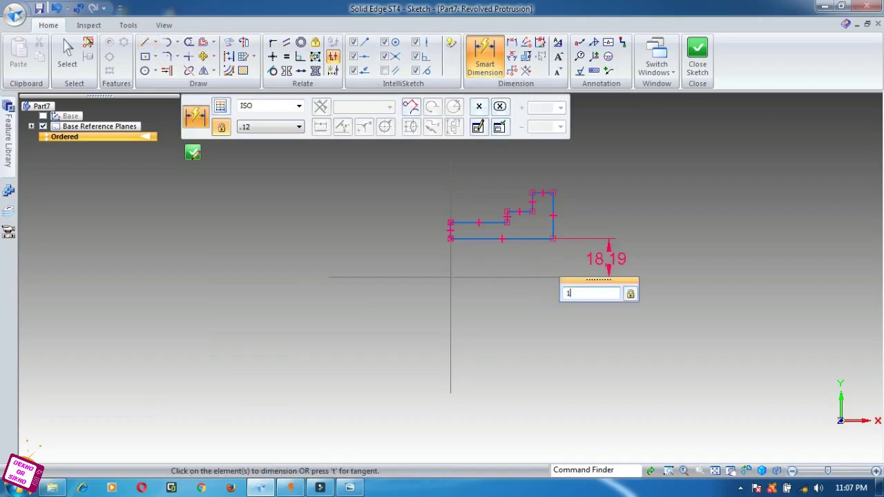
key(Return)
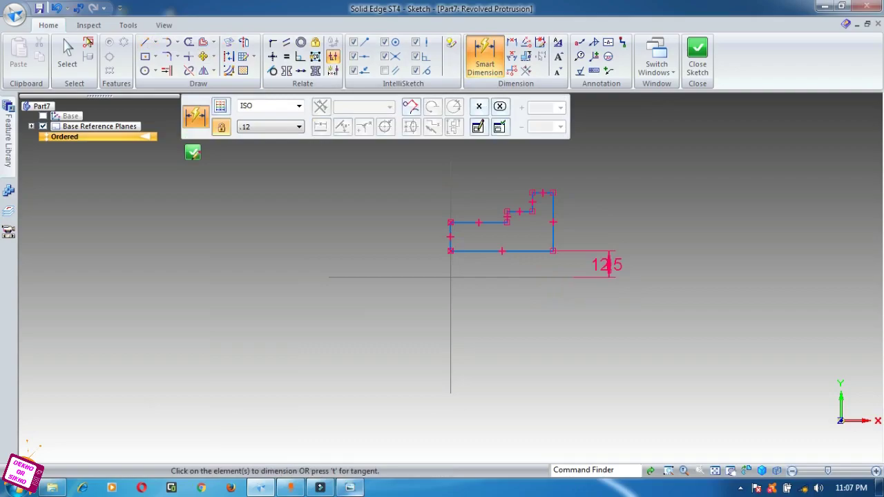
Check the diameters in the reference drawing and dimension the lowest step's upper edge at 35/2 mm from the horizontal axis.
click(349, 488)
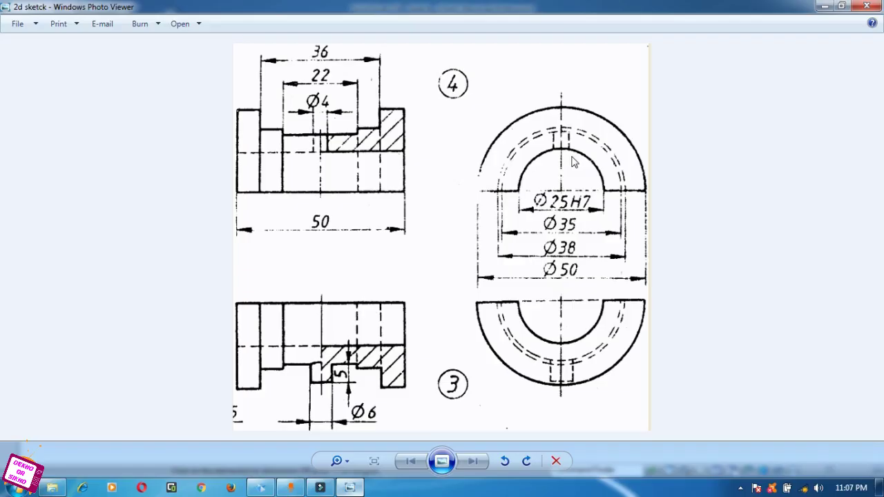
click(351, 488)
click(485, 222)
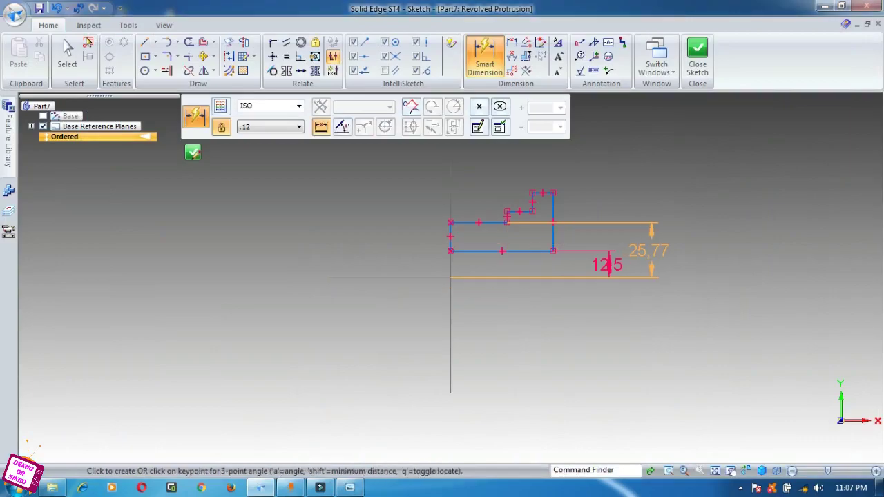
click(656, 266)
text(35)
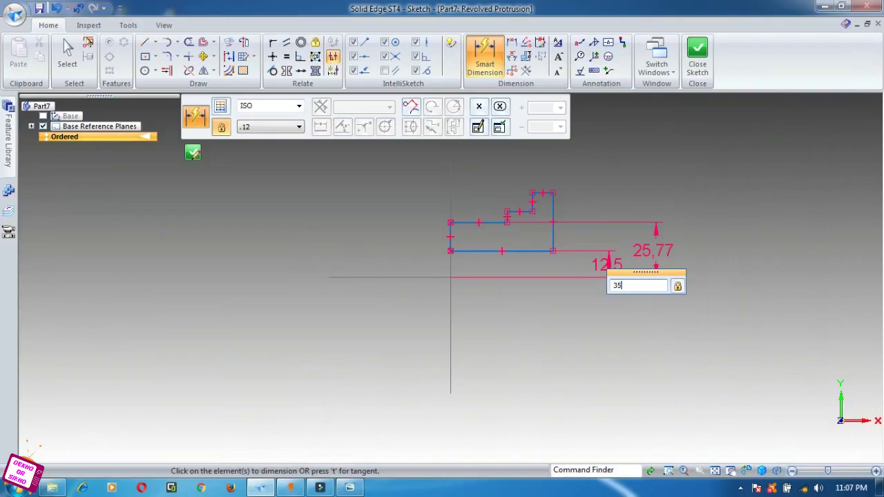
text(/2)
key(Return)
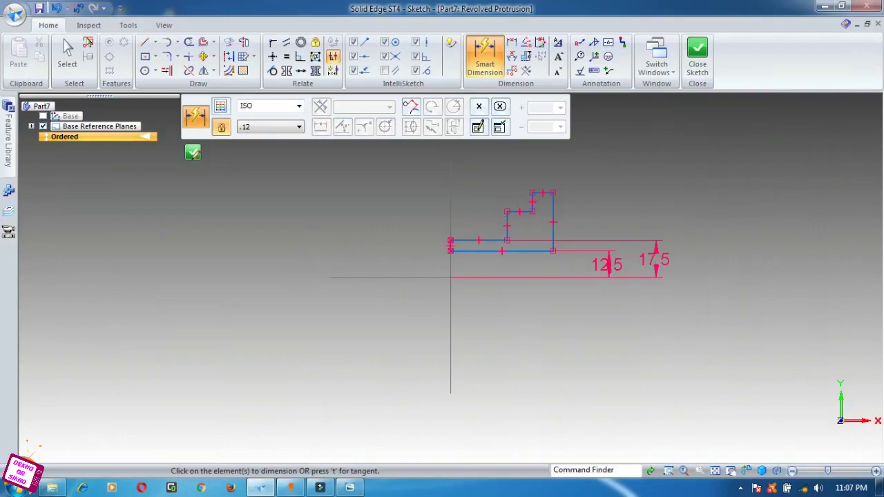
Consult the reference drawing again and set the middle step's height above the horizontal axis to 38/2 mm.
click(350, 487)
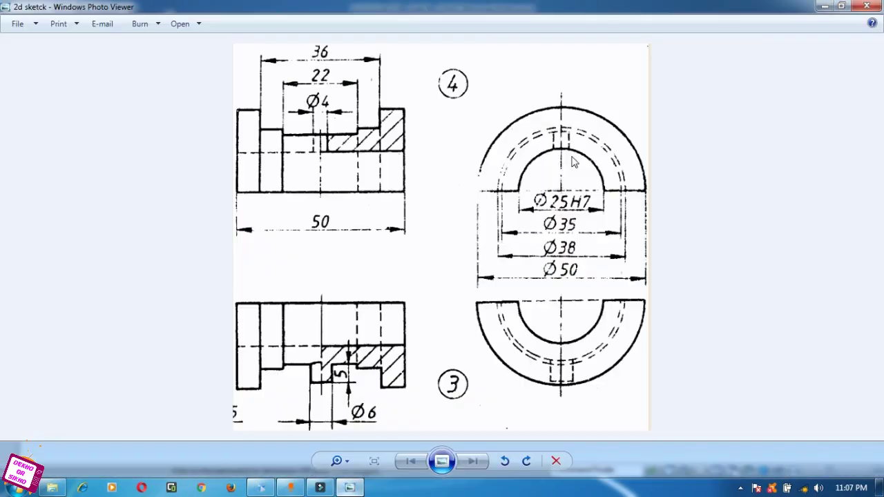
click(349, 488)
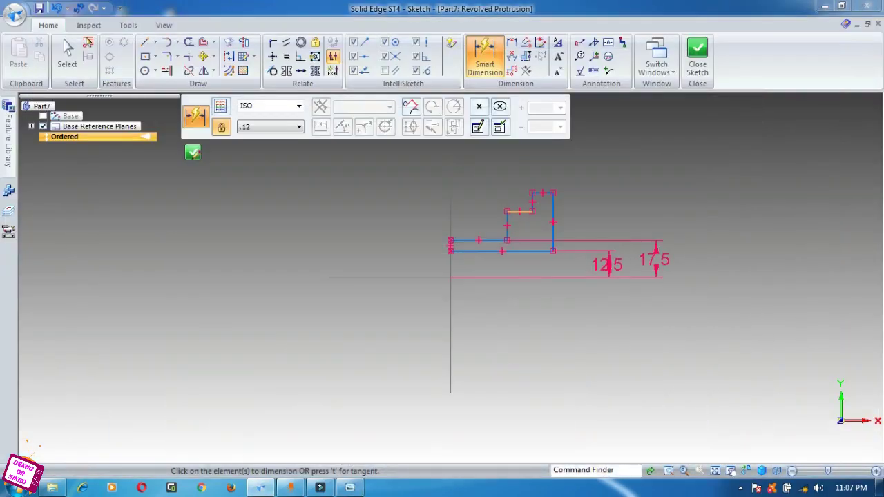
click(520, 212)
click(555, 278)
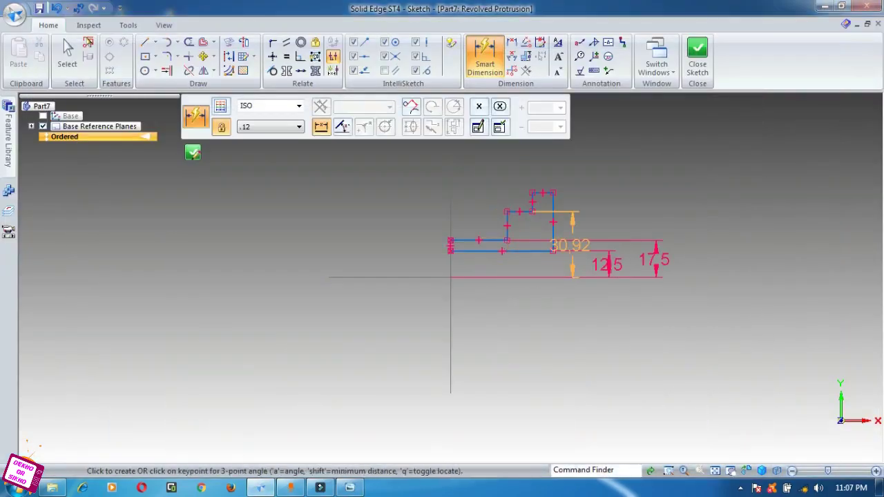
click(694, 245)
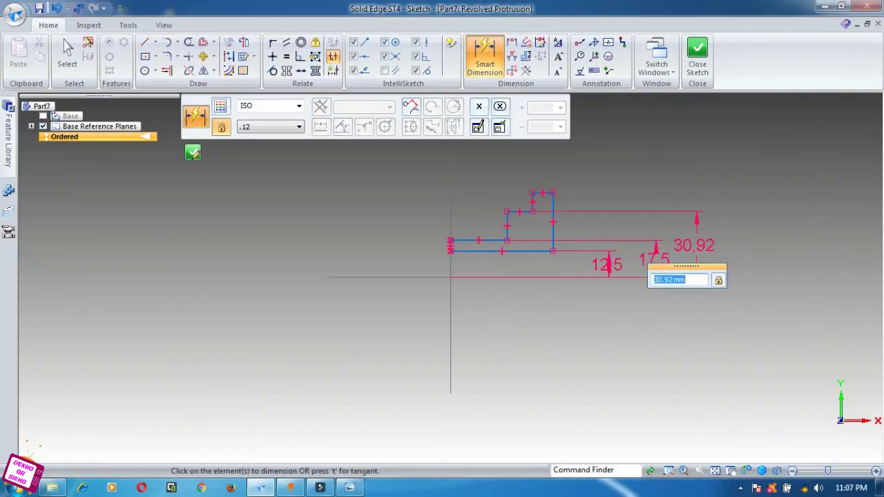
text(38/2)
key(Return)
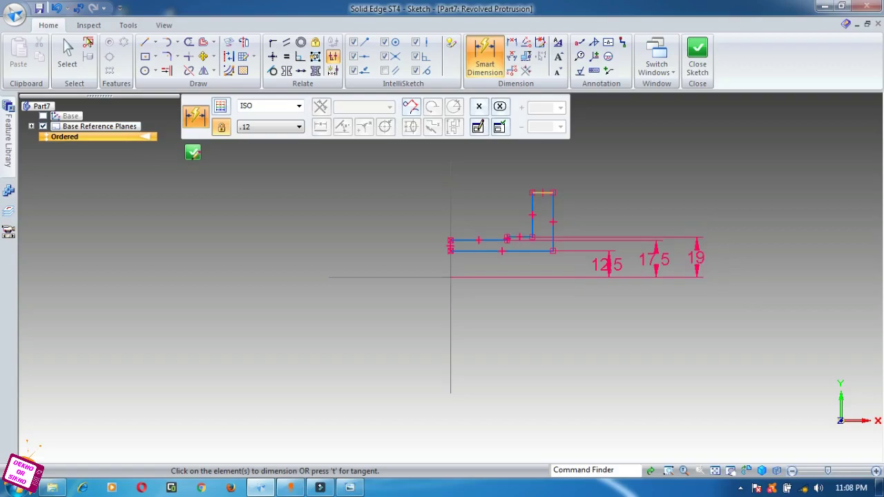
Dimension the profile's top edge at 25 mm from the horizontal axis.
click(543, 193)
click(564, 277)
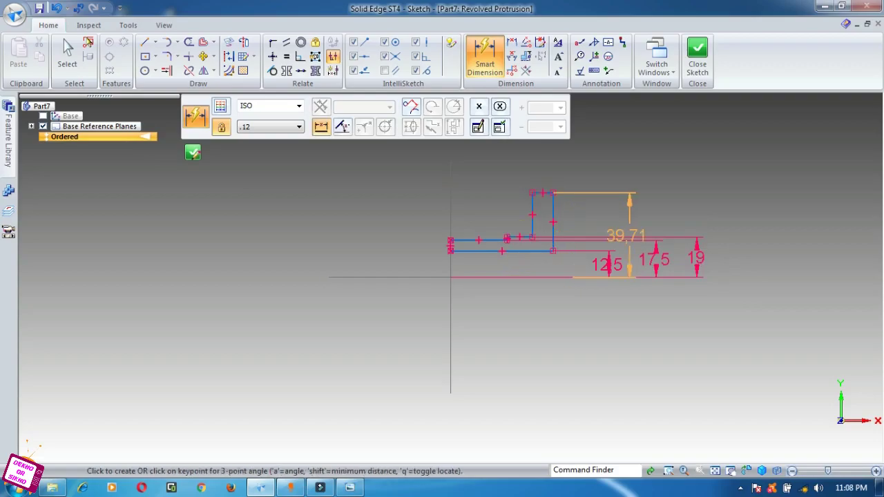
click(738, 237)
text(25)
key(Return)
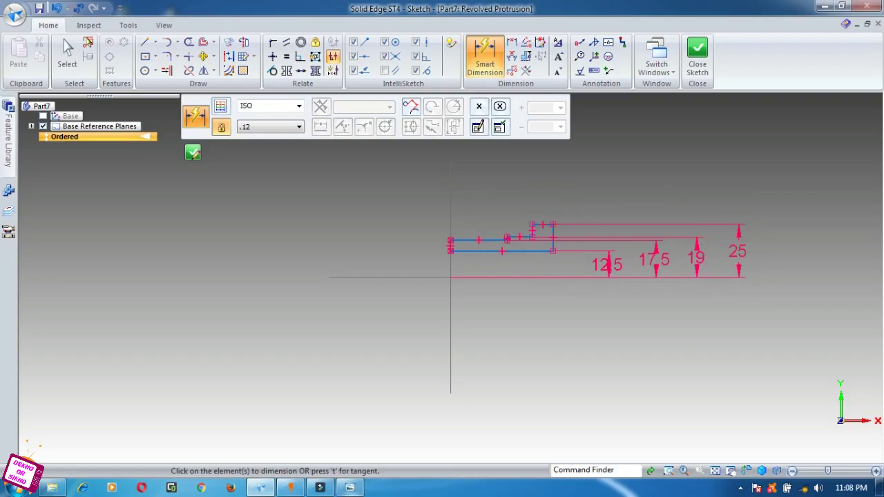
Check the lengths in the reference drawing and dimension the lowest step's end edge at 11 mm from the vertical axis.
click(350, 488)
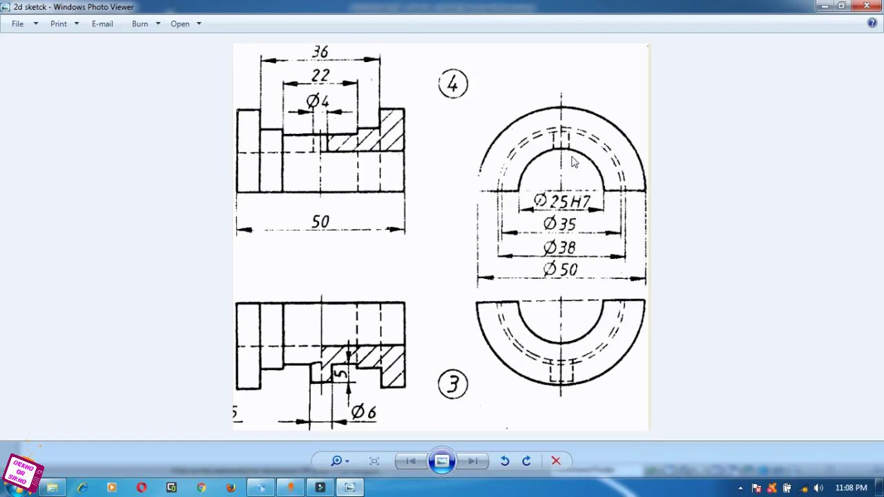
click(349, 488)
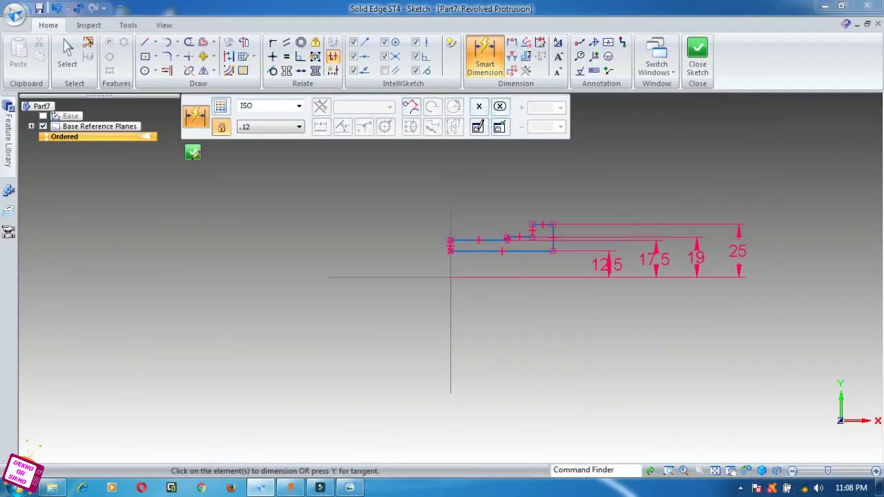
click(450, 297)
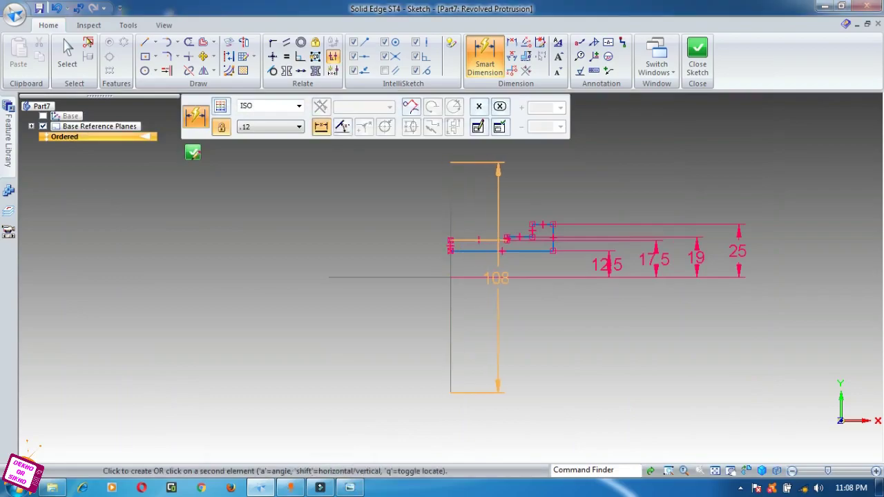
scroll(507, 239, up, 4)
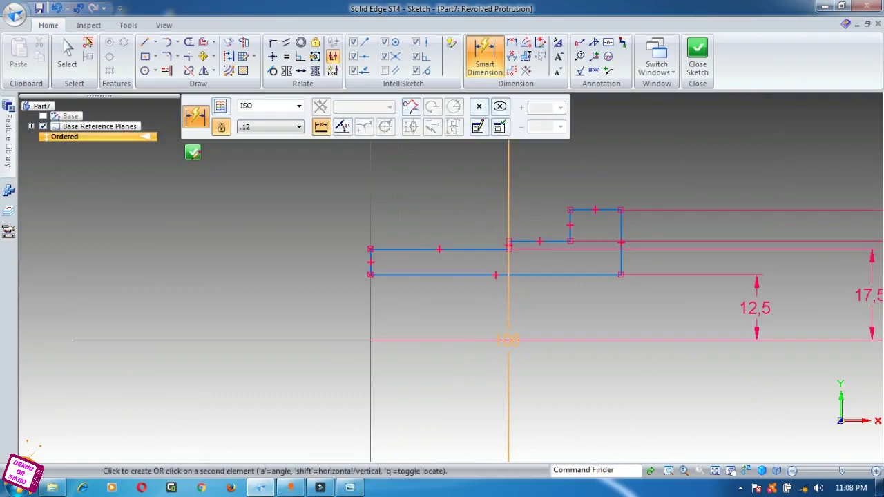
click(509, 245)
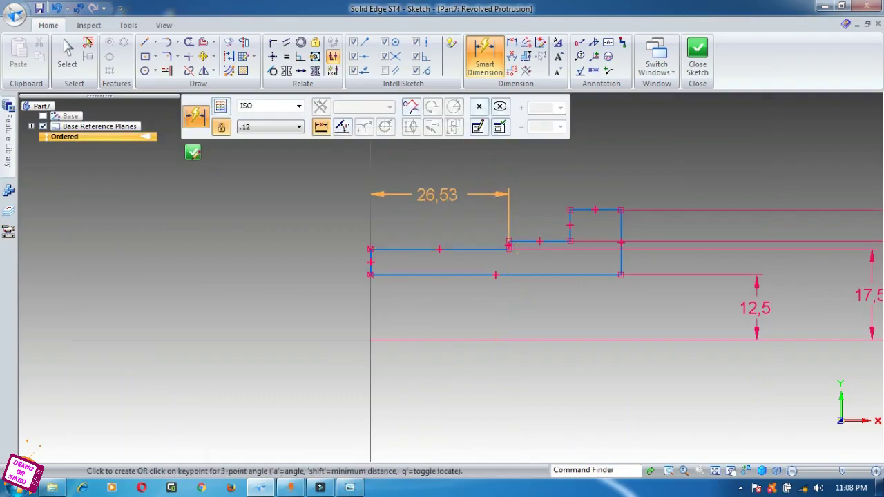
click(437, 185)
text(1)
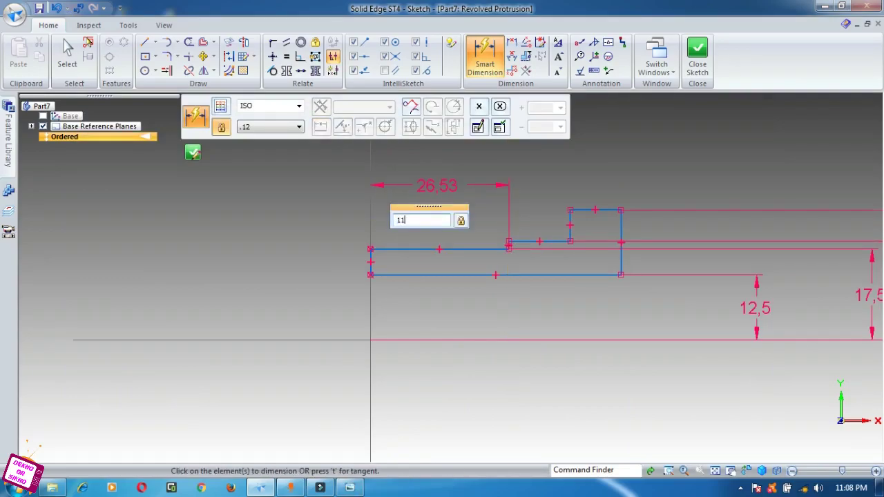
text(1)
key(Return)
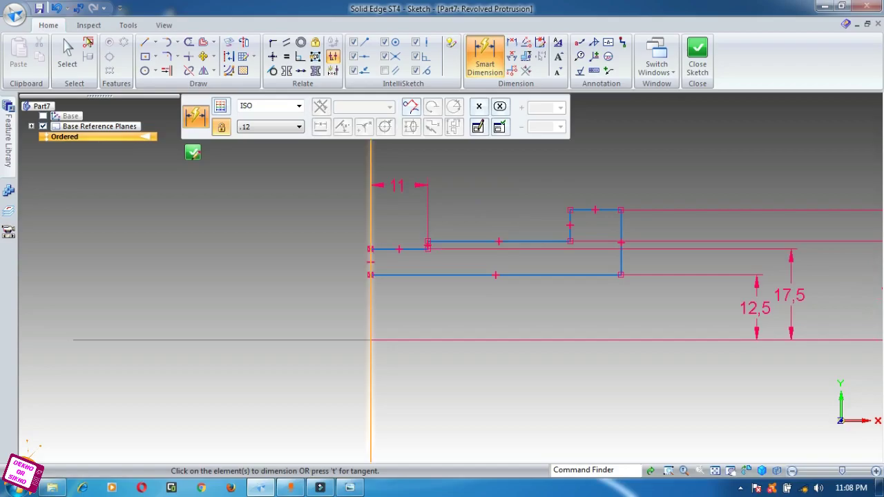
Dimension the middle step's end edge at 18 mm from the vertical axis.
click(371, 213)
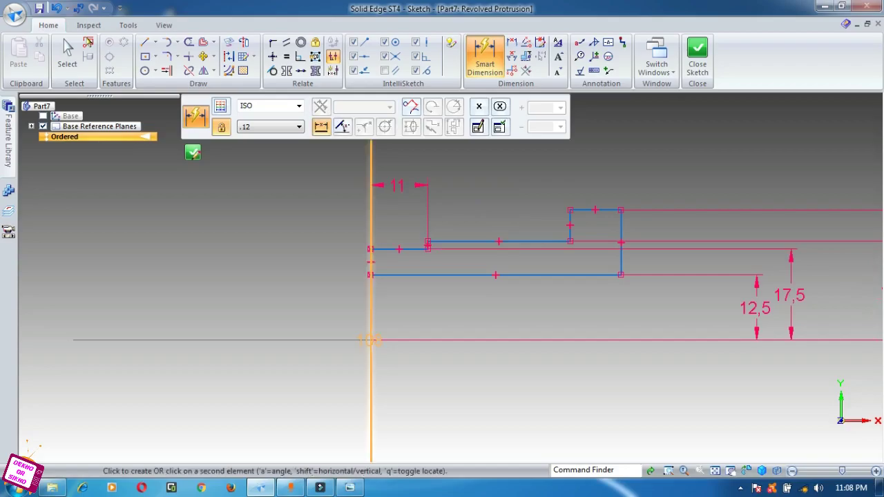
click(570, 226)
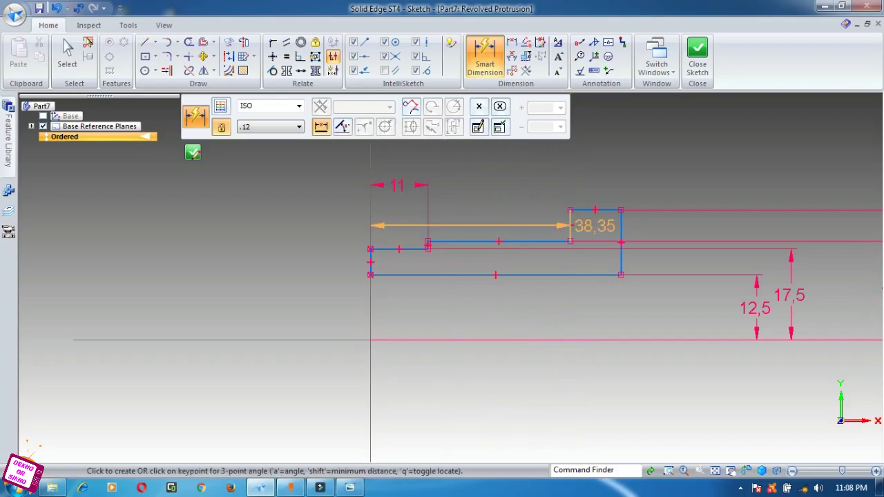
click(468, 165)
text(36)
key(Return)
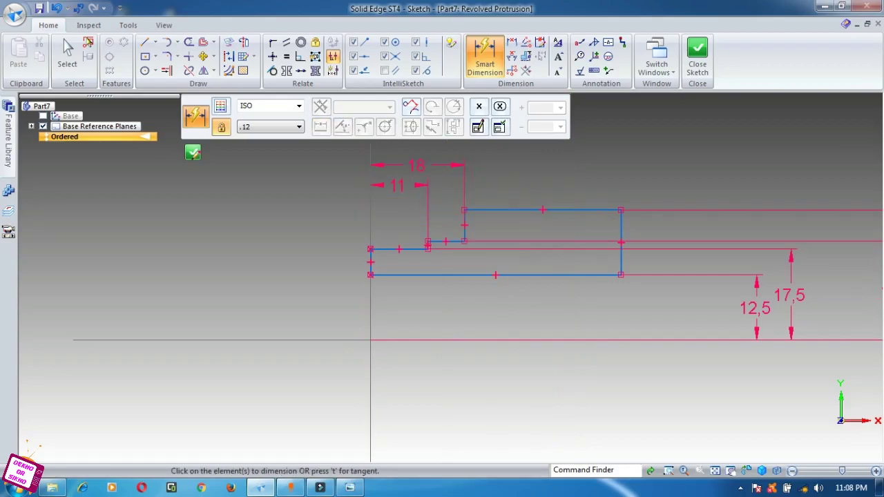
Dimension the profile's outer vertical edge at 25 mm from the vertical axis.
click(622, 253)
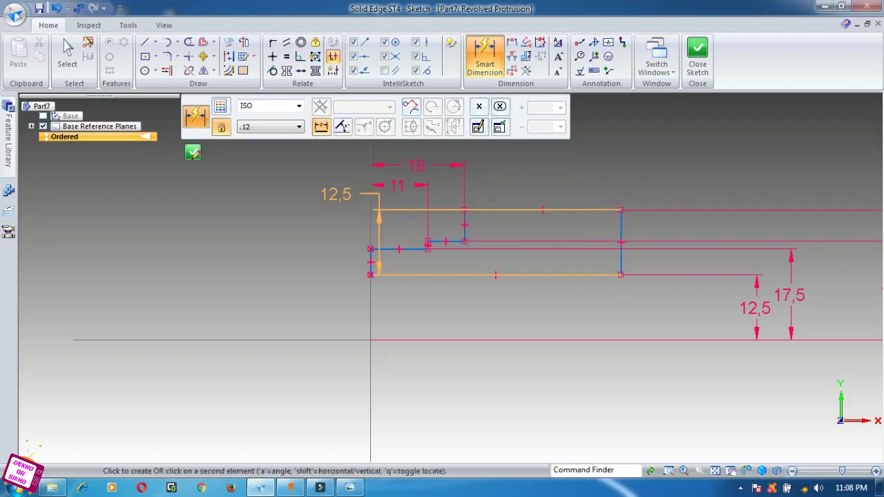
click(371, 233)
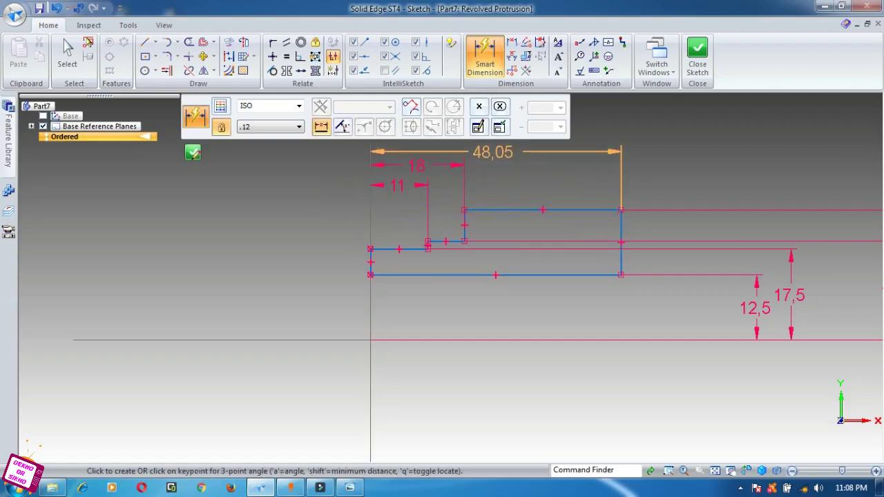
click(486, 152)
text(25)
key(Return)
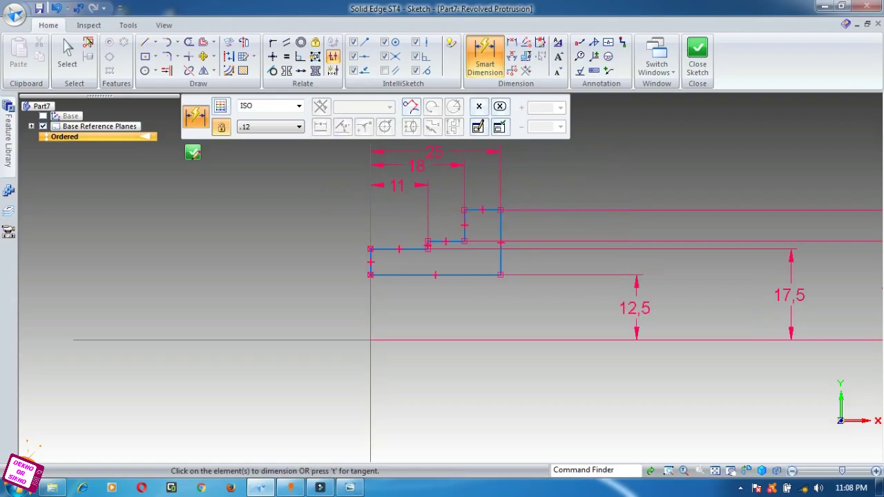
click(68, 57)
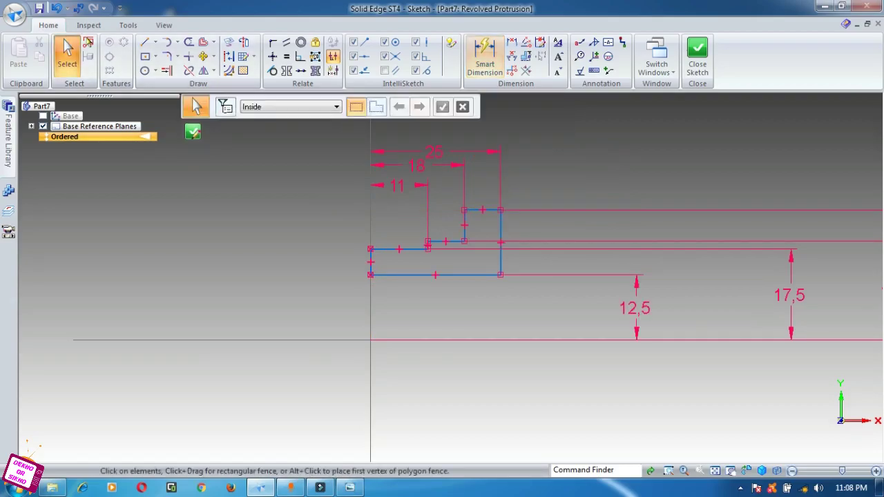
Set the horizontal reference line as the axis of revolution and finish the profile sketch.
scroll(491, 305, down, 2)
scroll(469, 233, down, 1)
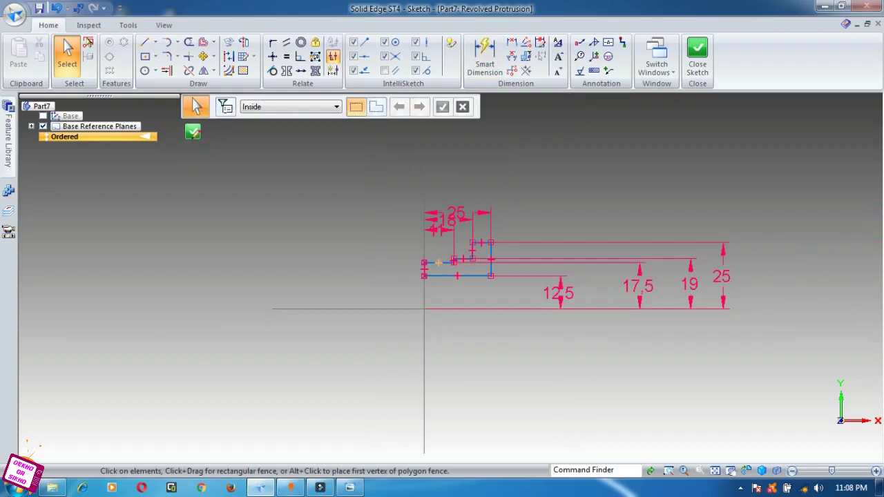
click(244, 42)
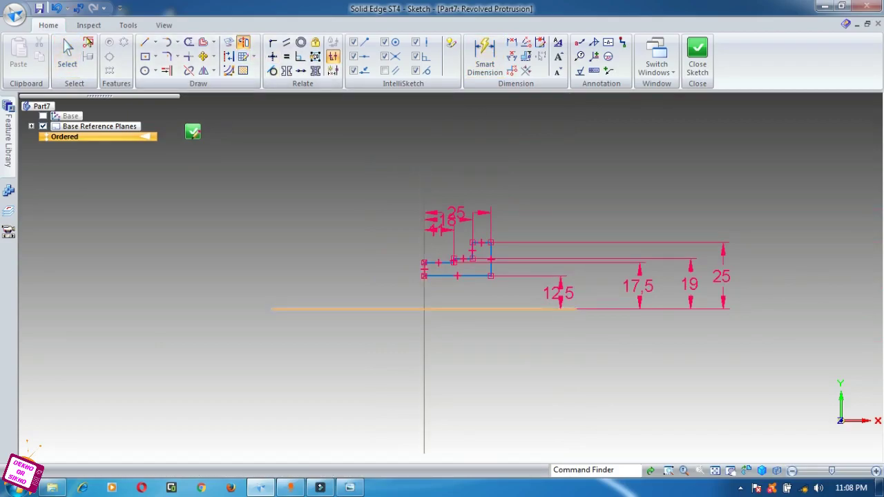
click(469, 309)
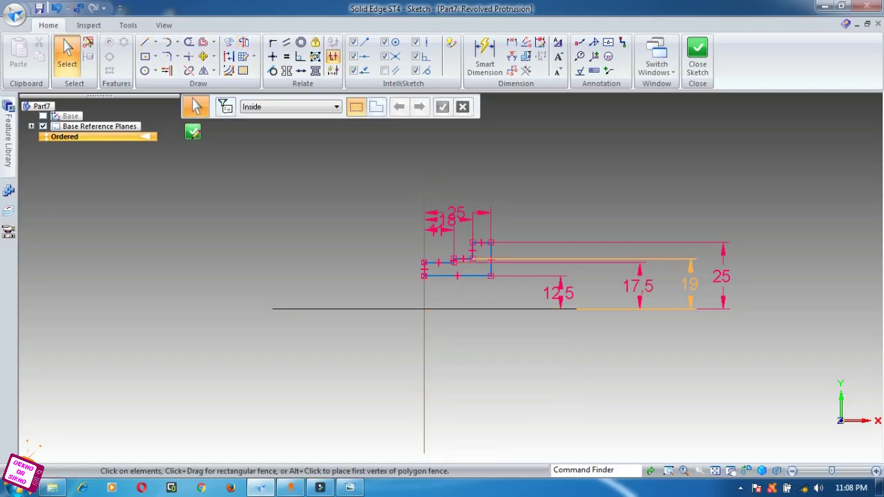
click(697, 55)
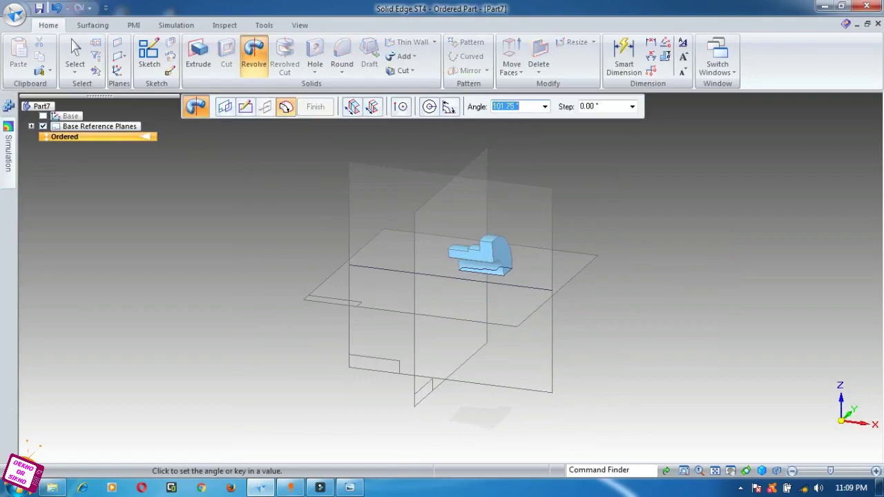
Revolve the stepped profile through 180° and finish the protrusion.
text(18)
key(Tab)
key(Return)
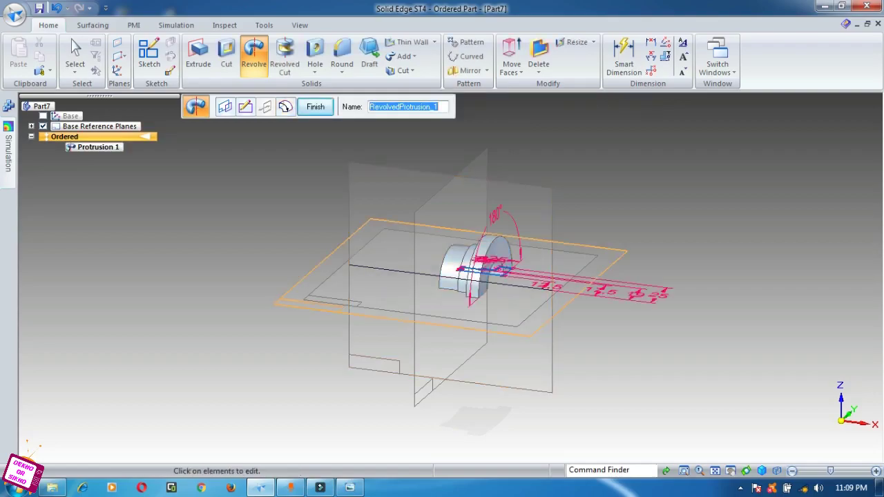
click(315, 107)
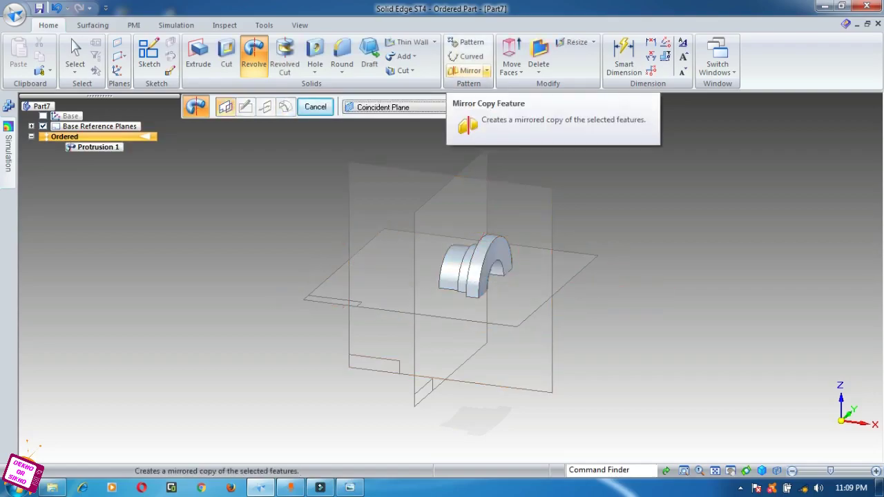
Mirror the revolved body about the Right (yz) plane to complete the full-length bearing half.
click(485, 70)
click(493, 103)
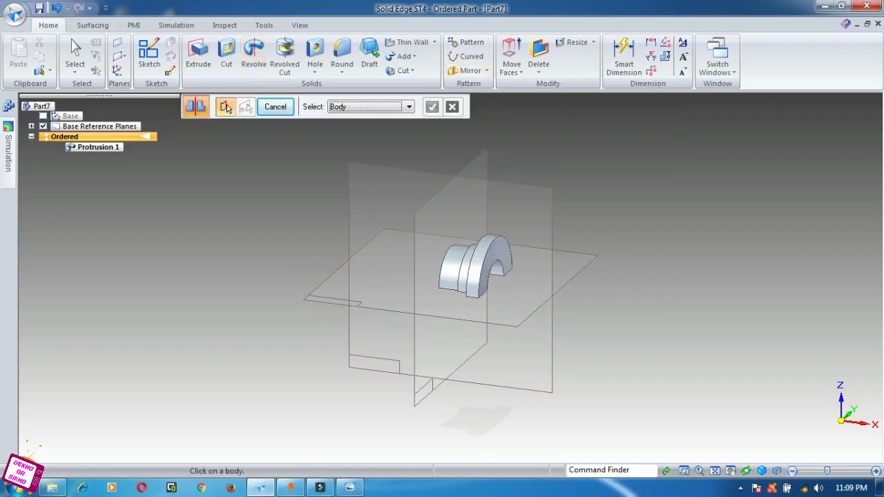
click(478, 266)
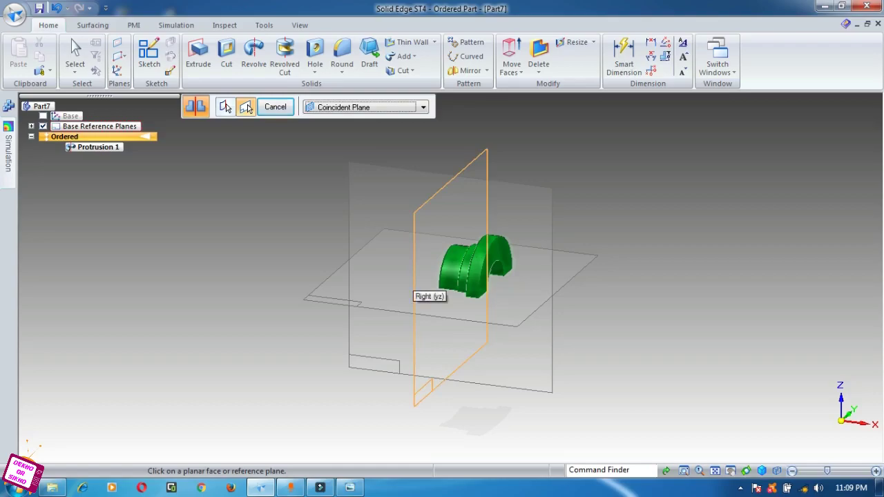
click(414, 279)
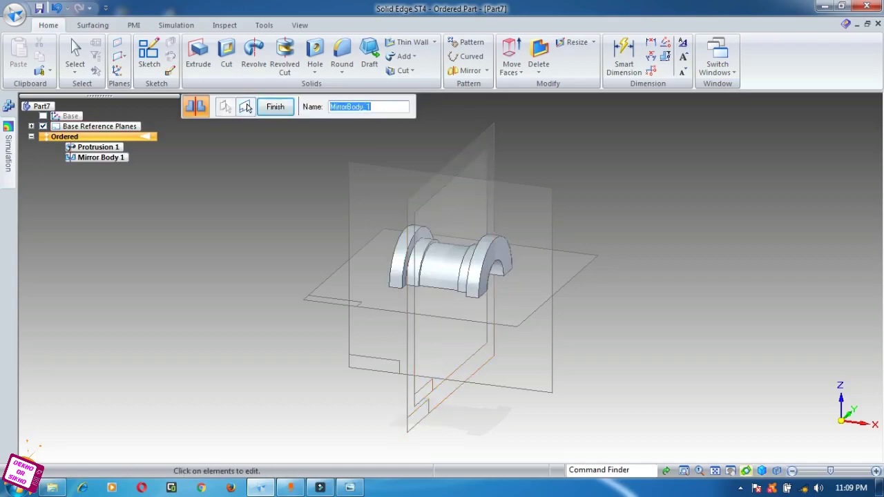
click(746, 471)
drag(525, 325, 553, 327)
key(Escape)
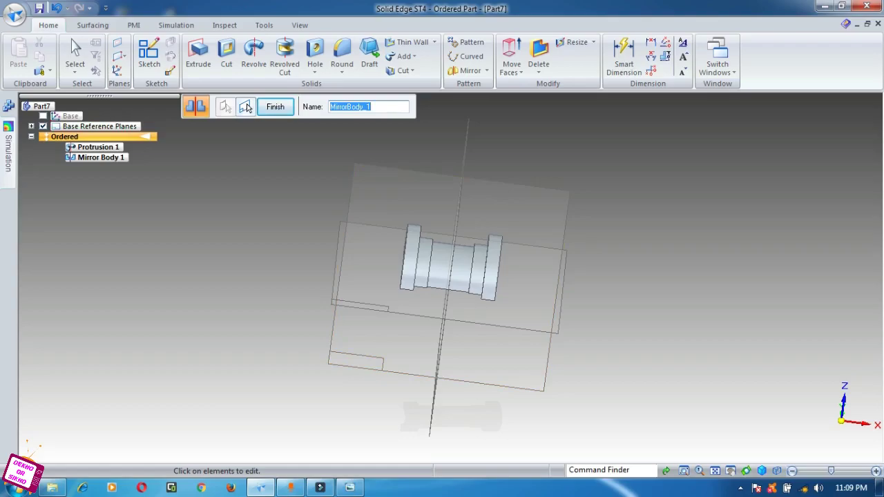
Consult the reference drawing and start an extrusion sketch on a plane parallel to the horizontal reference plane, offset 17.5 mm upward.
click(350, 490)
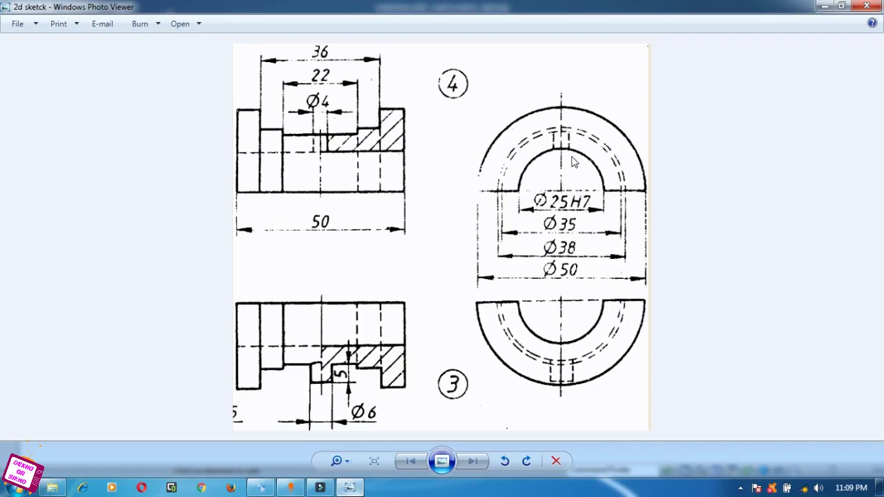
click(350, 488)
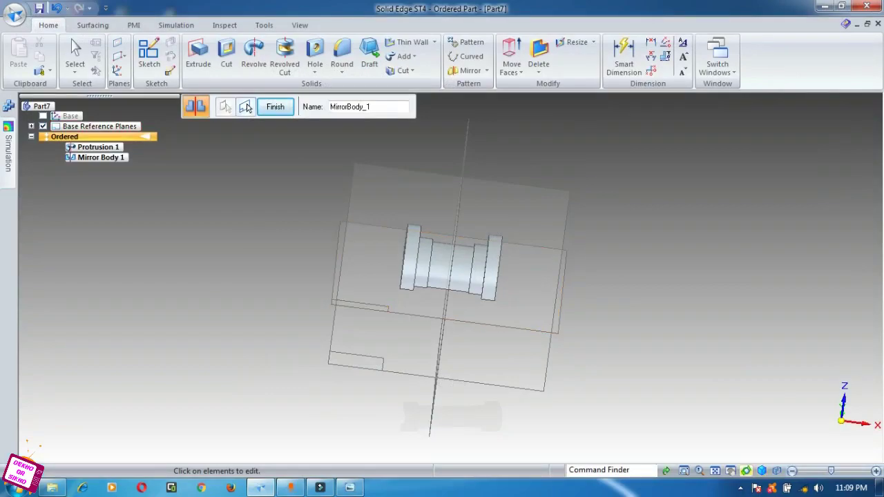
click(746, 470)
drag(525, 332, 483, 289)
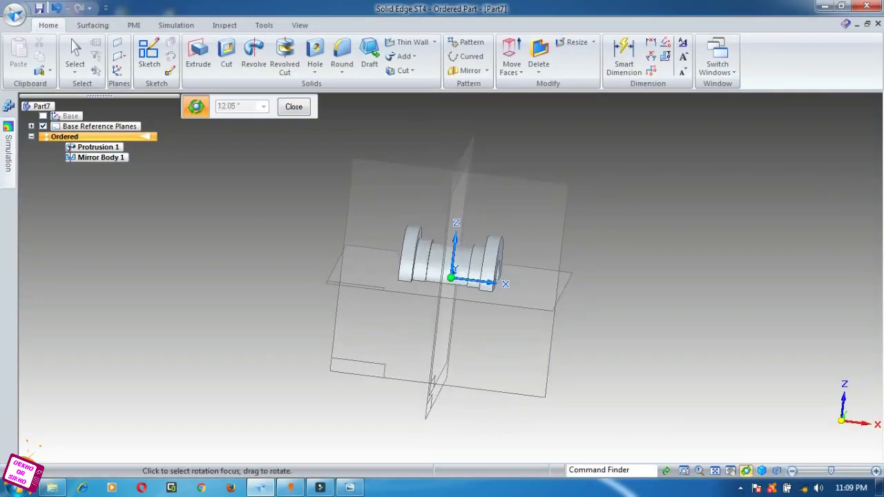
click(198, 55)
click(483, 107)
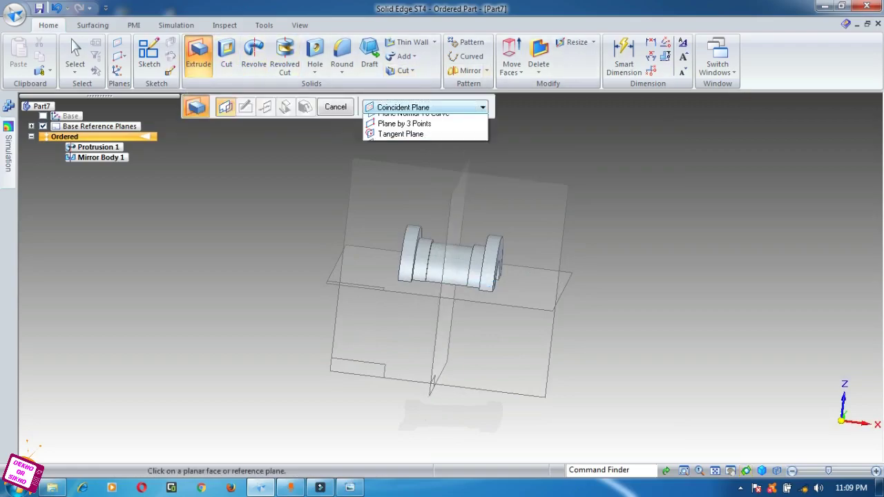
click(387, 129)
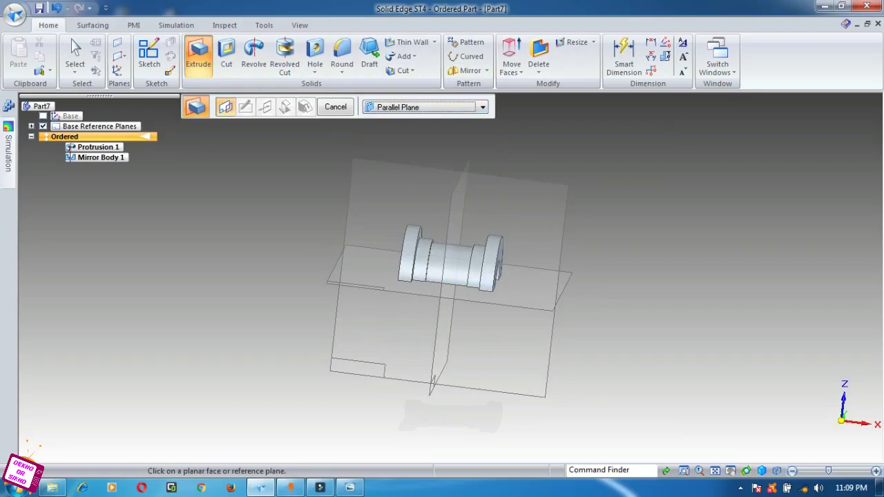
click(507, 309)
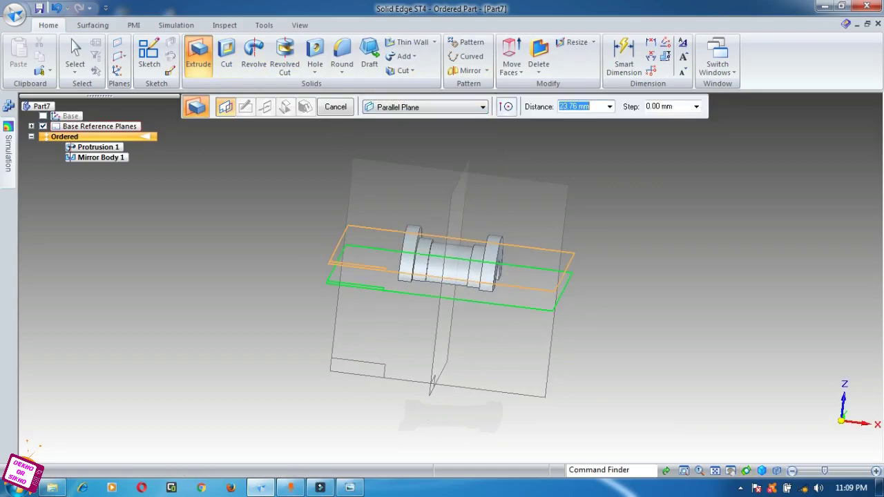
text(17.5)
key(Tab)
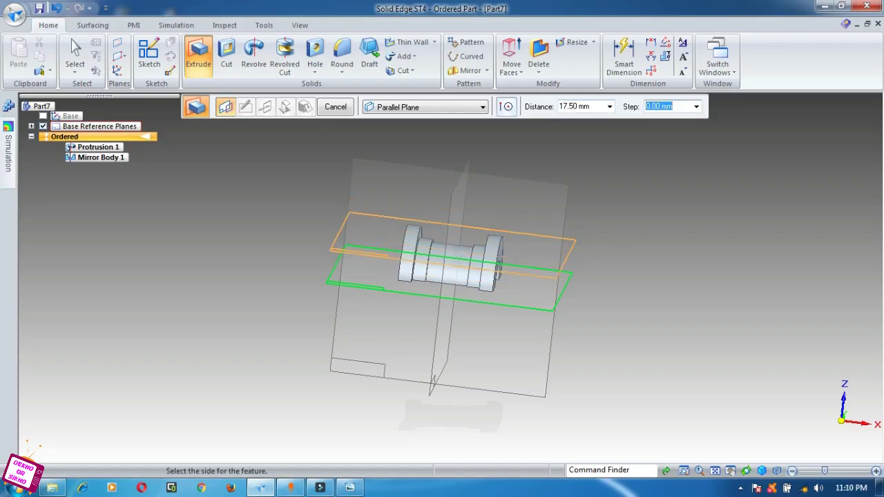
key(Return)
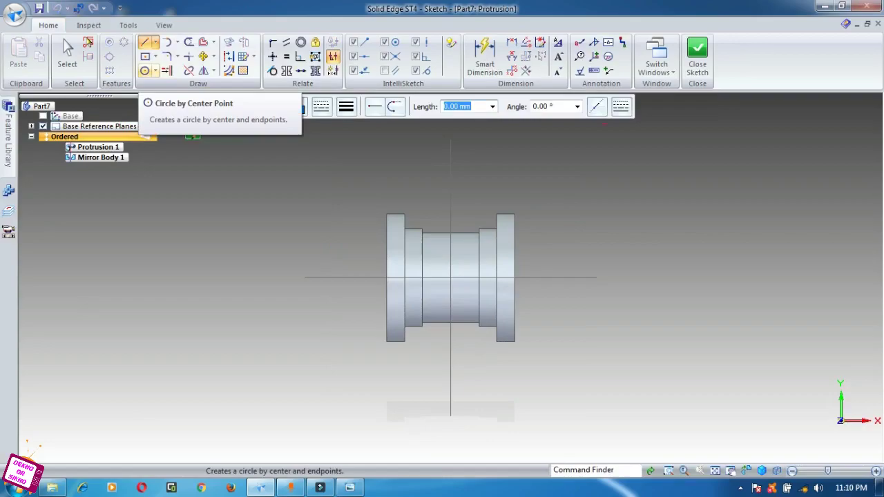
Sketch a 6 mm diameter circle centred on the intersection of the reference lines and finish the sketch.
click(144, 71)
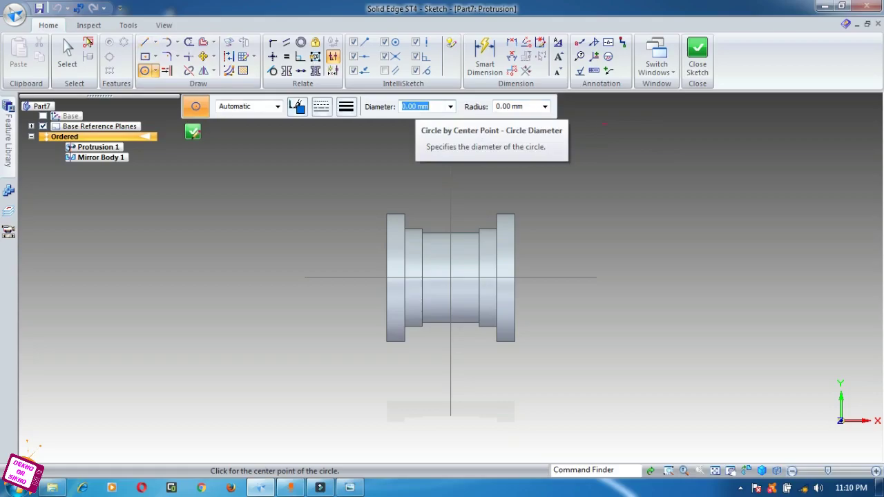
text(6)
key(Tab)
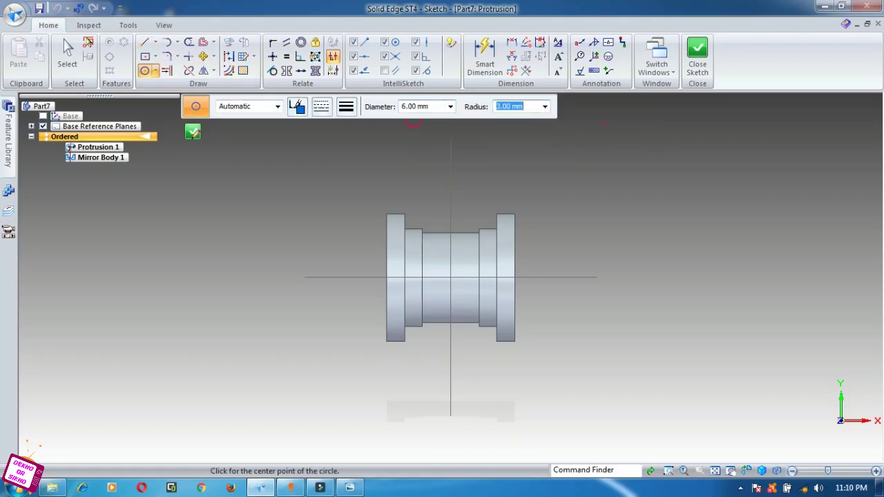
scroll(450, 272, up, 3)
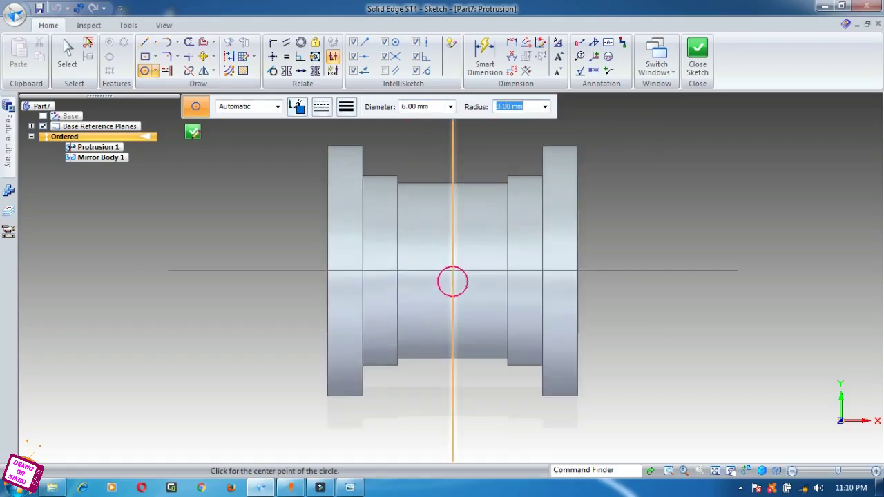
click(452, 270)
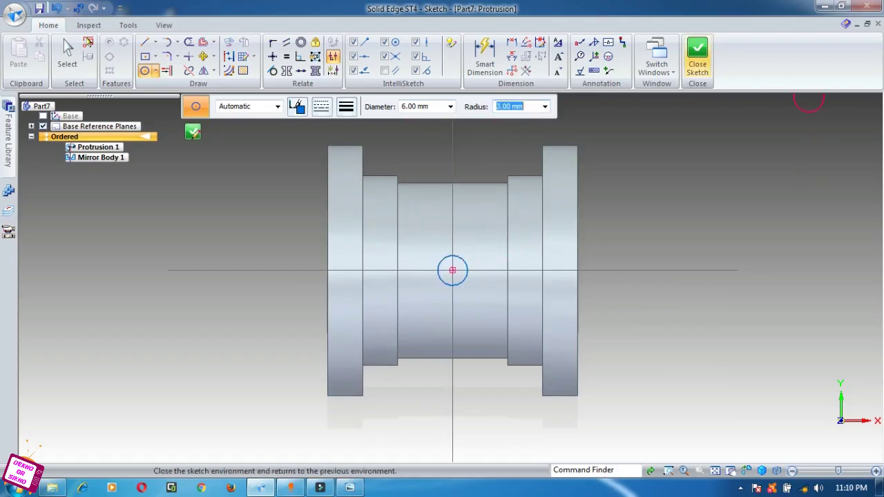
click(697, 55)
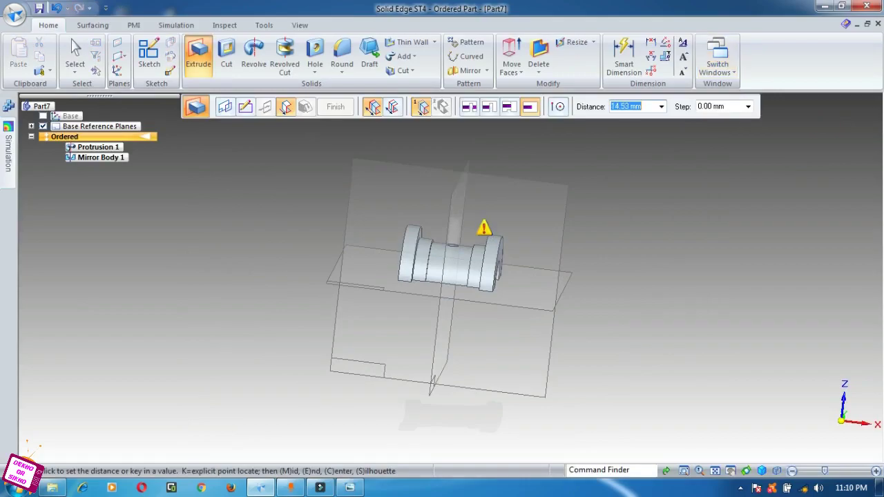
Try to extrude the circle non-symmetrically, 5 mm outward and 17.5 mm toward the bearing axis.
mouse_move(480, 234)
text(5)
key(Tab)
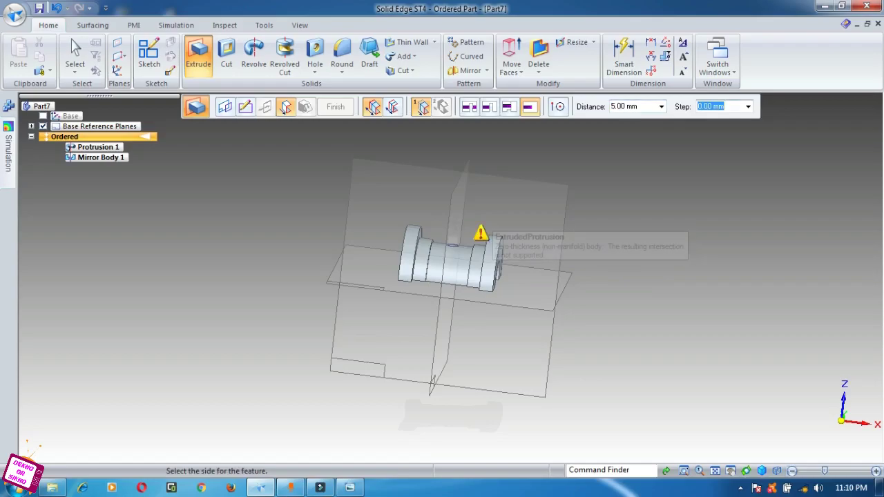
click(462, 232)
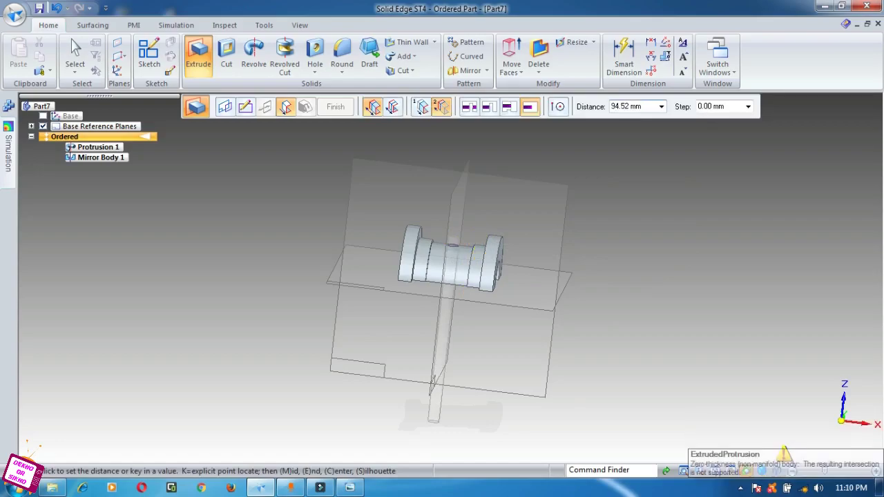
click(747, 471)
drag(576, 256, 567, 375)
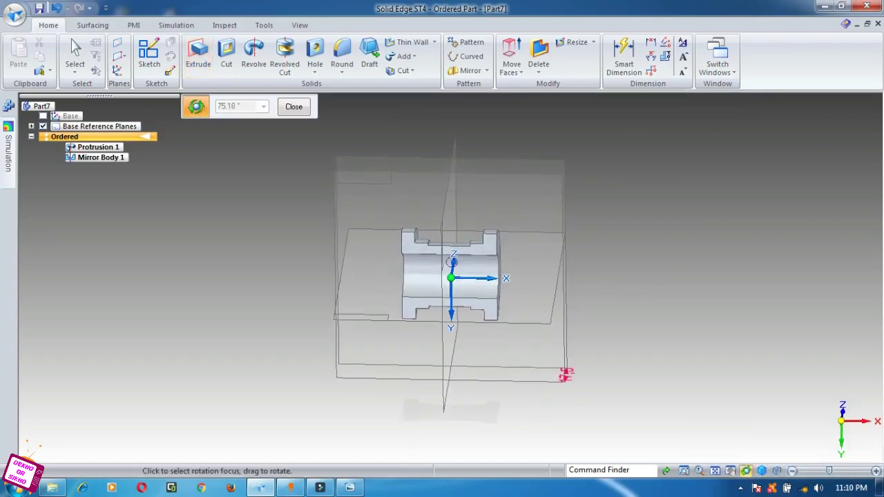
right_click(567, 375)
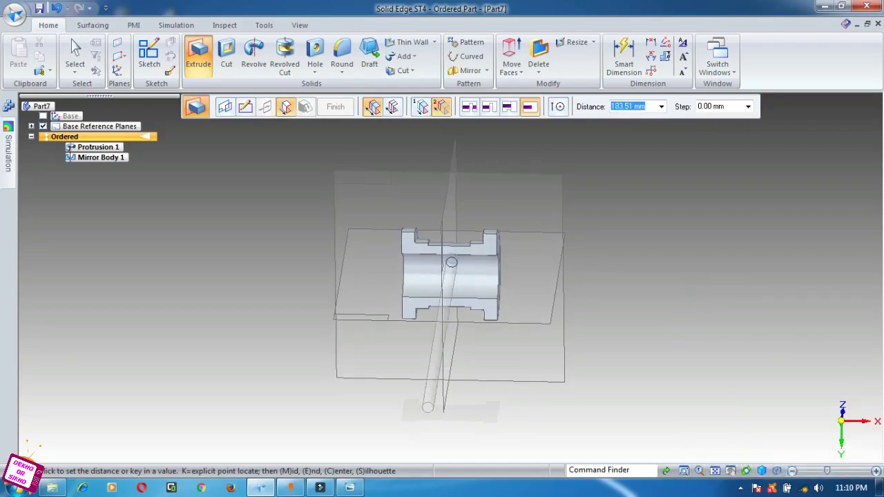
click(746, 471)
drag(565, 373, 701, 280)
right_click(701, 279)
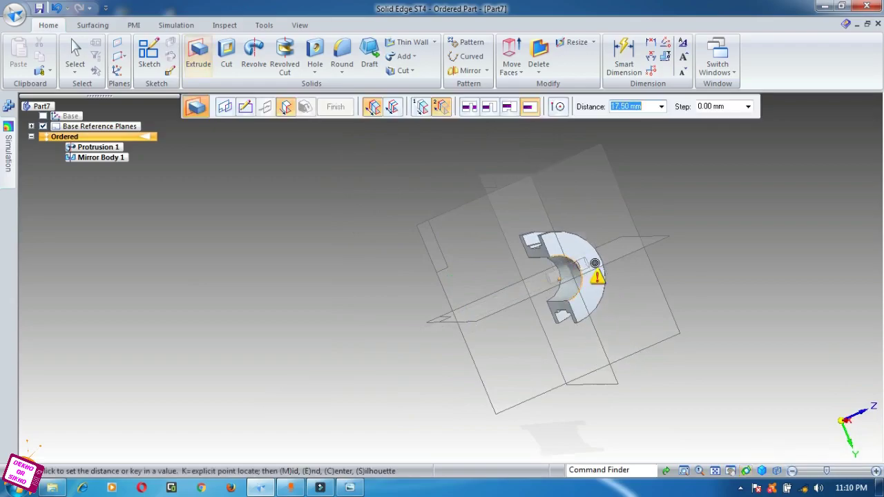
click(596, 266)
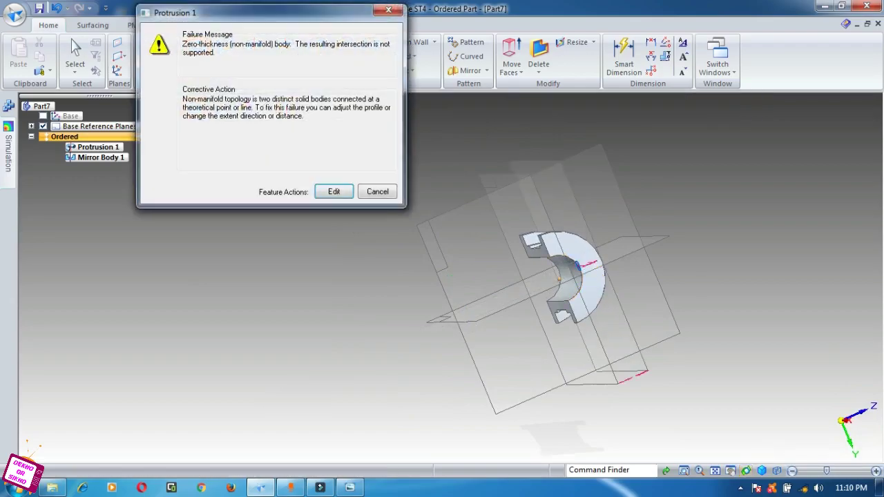
click(388, 10)
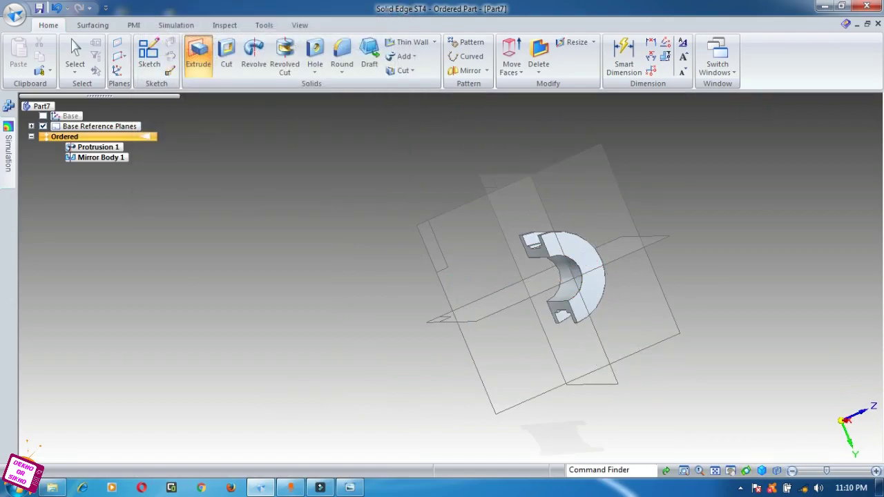
key(Escape)
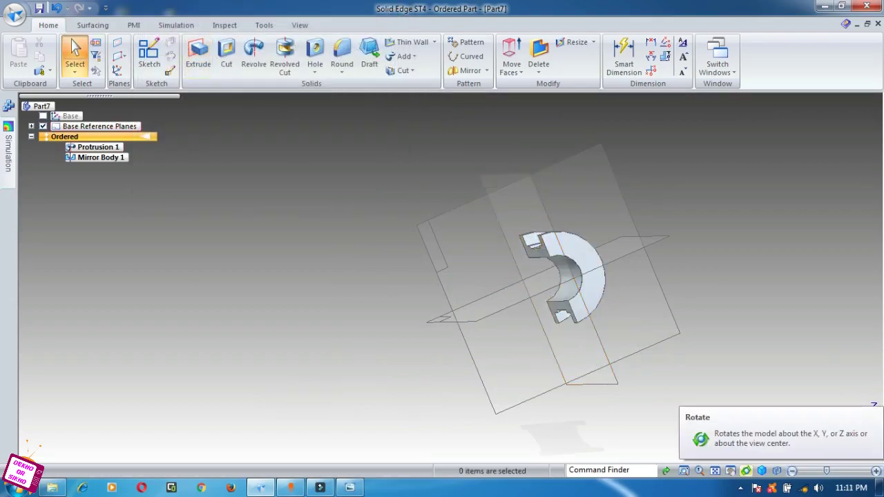
Start a new extrusion sketch on a plane parallel to the horizontal reference plane, offset 17.5 mm upward.
click(745, 471)
drag(643, 338, 474, 318)
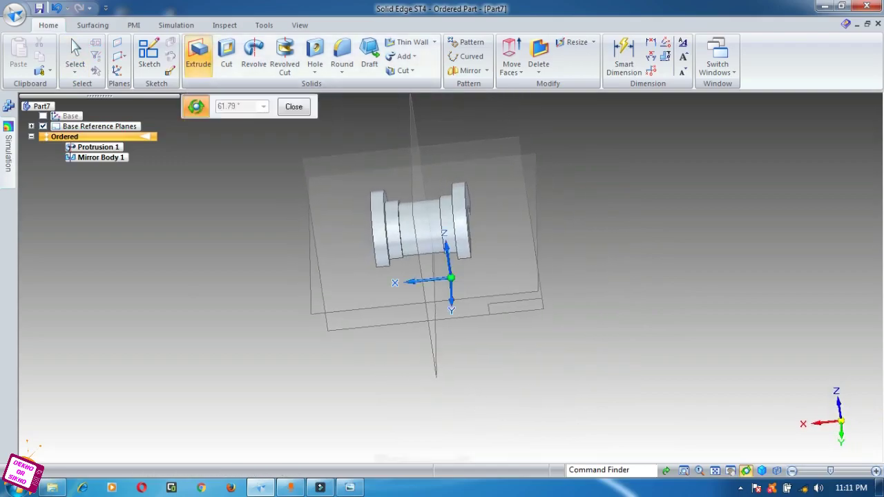
click(198, 55)
click(746, 471)
drag(514, 338, 511, 283)
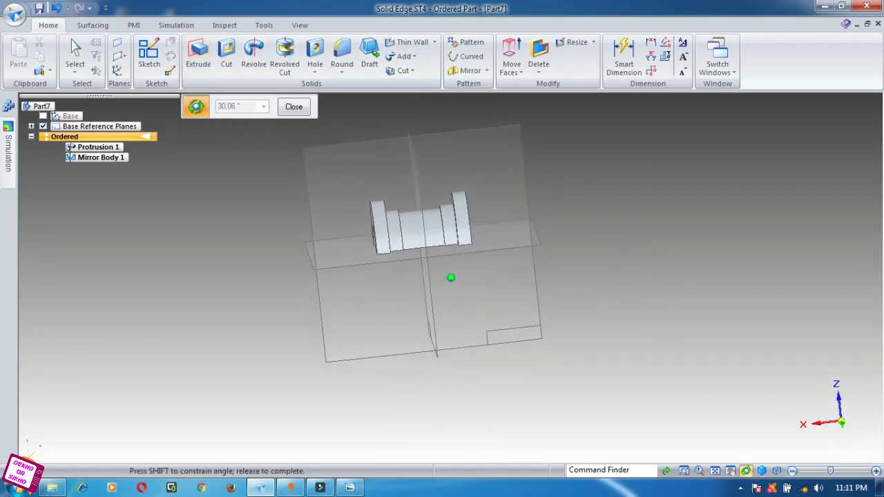
click(198, 56)
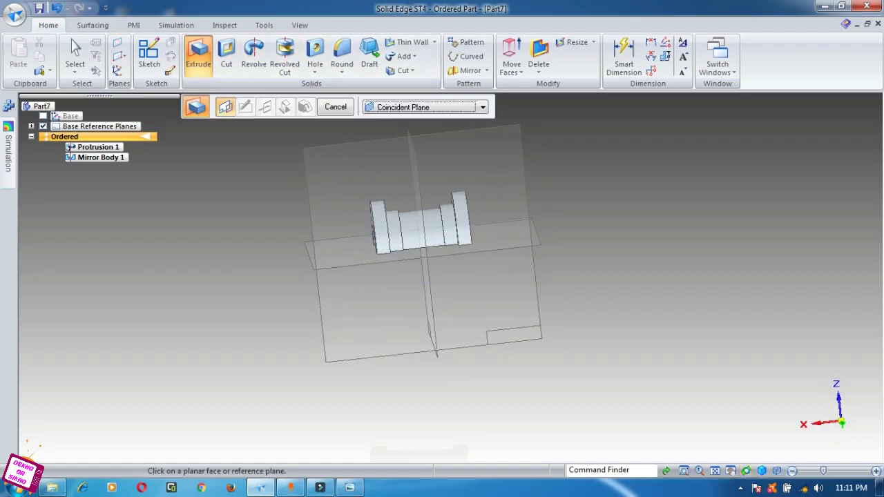
click(483, 107)
click(400, 130)
click(503, 242)
text(17.5)
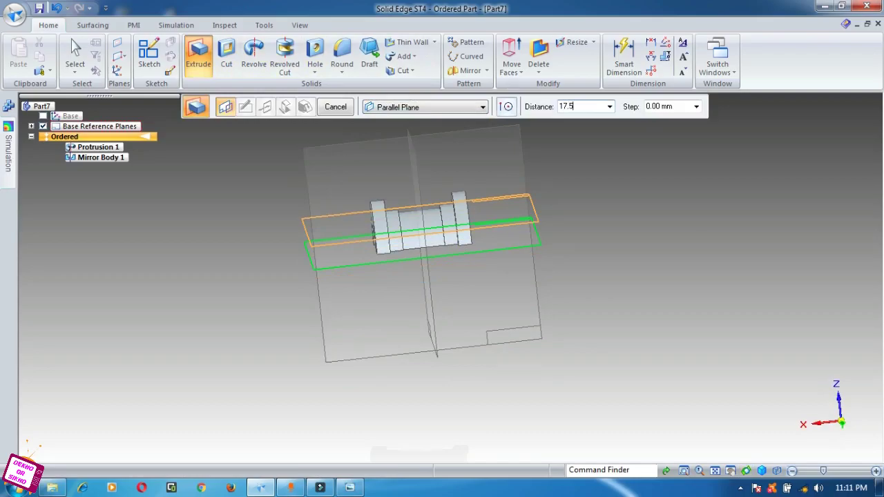
key(Tab)
click(498, 206)
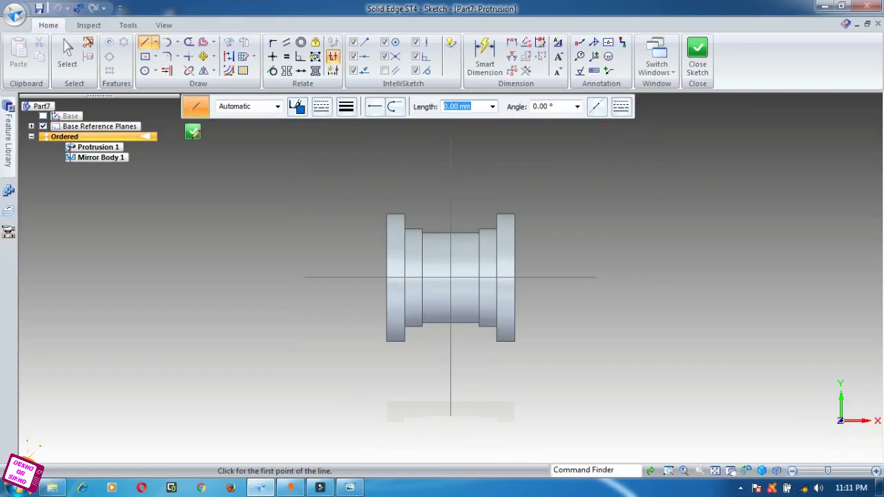
Draw a 6 mm diameter circle centred where the reference lines cross on the offset plane and finish the sketch.
click(145, 70)
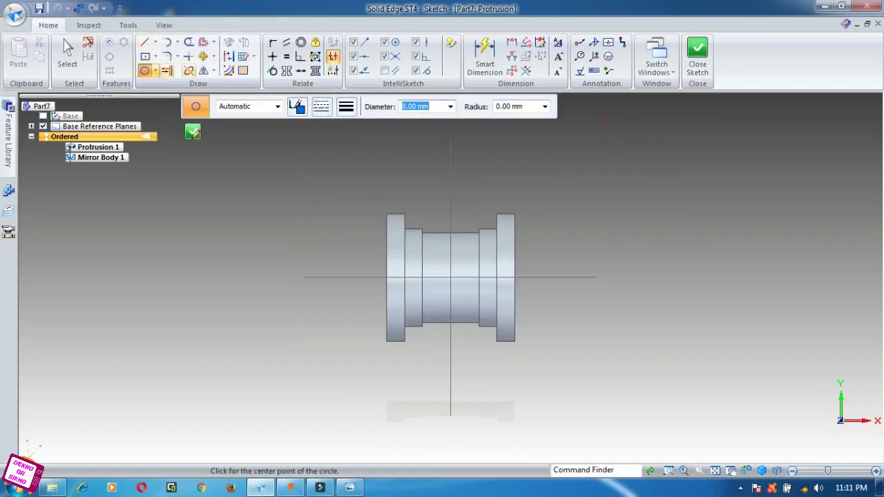
text(6)
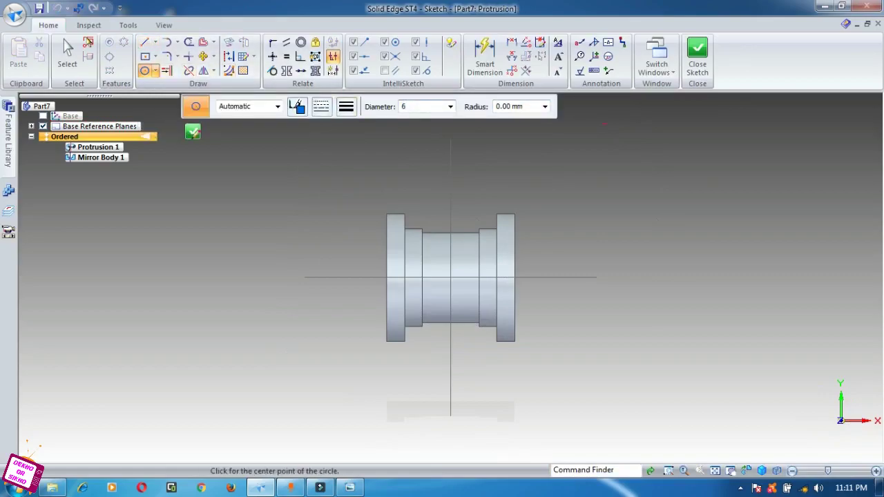
key(Tab)
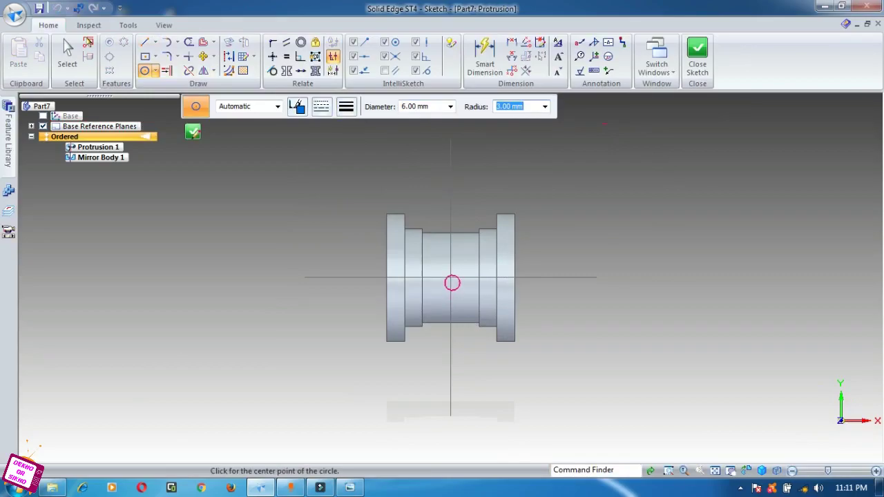
scroll(452, 281, up, 2)
scroll(450, 277, up, 2)
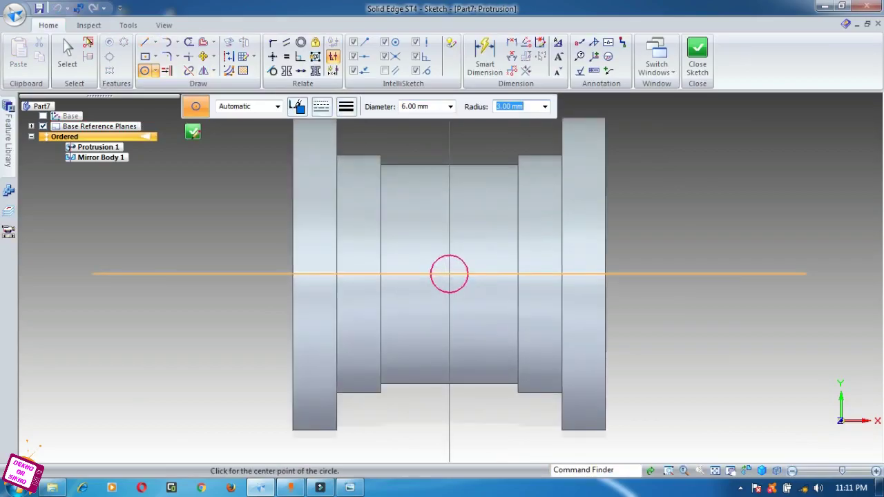
click(449, 274)
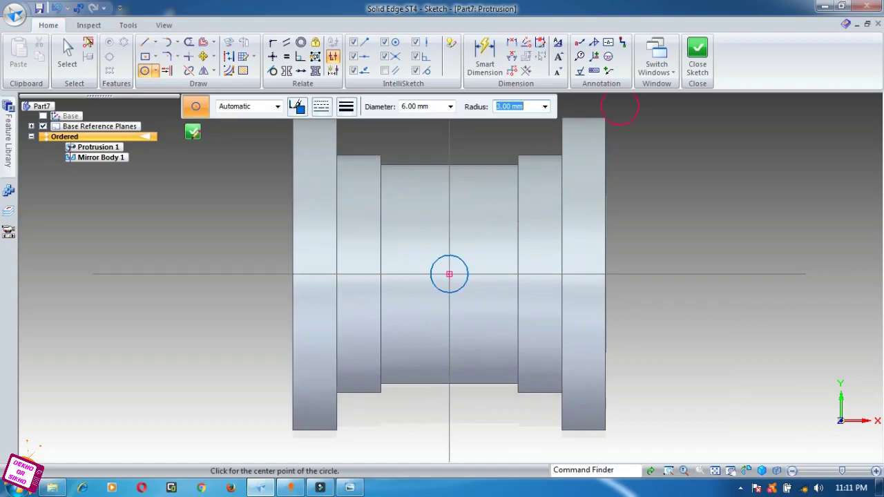
click(698, 56)
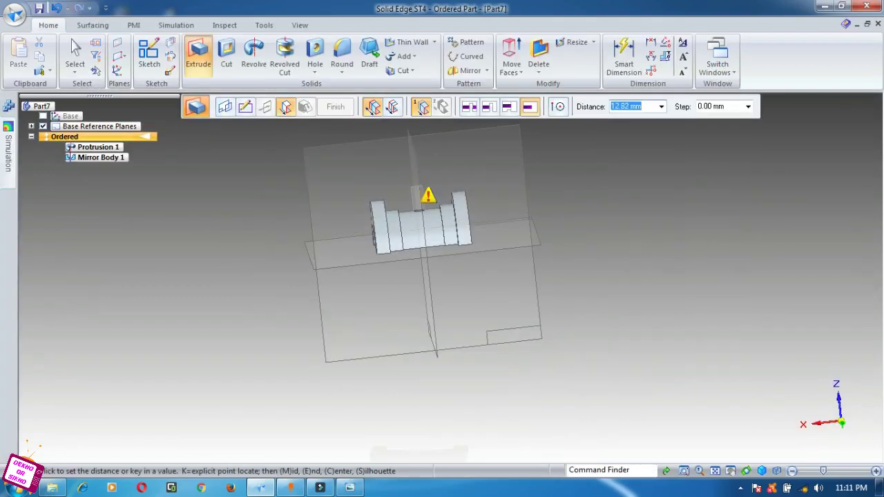
Extrude the pin circle 5 mm with symmetric extent about the offset plane and finish the protrusion.
text(5)
key(Tab)
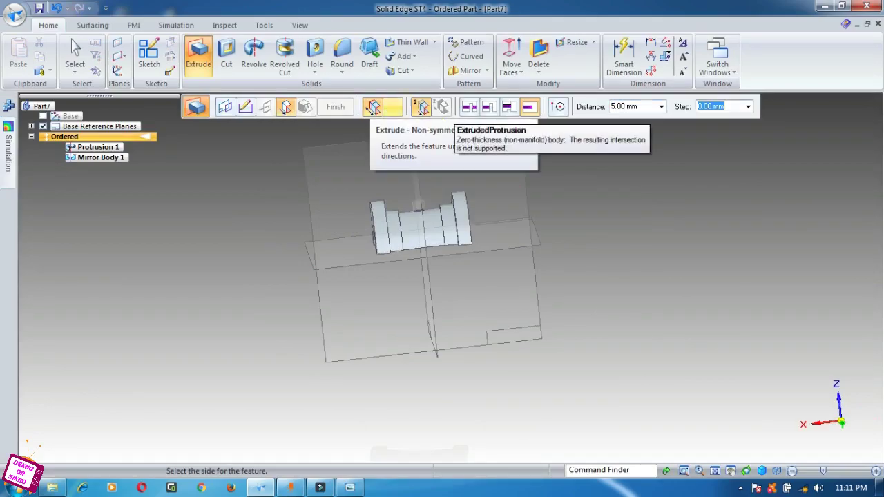
click(373, 108)
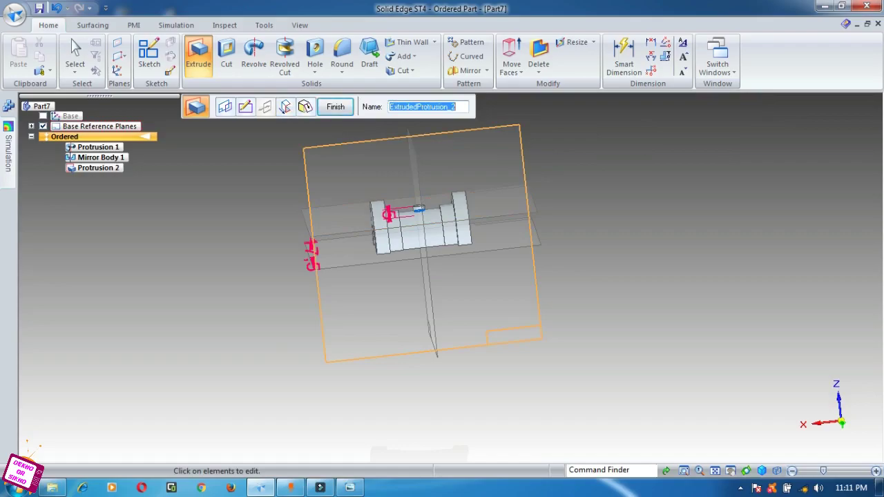
click(336, 107)
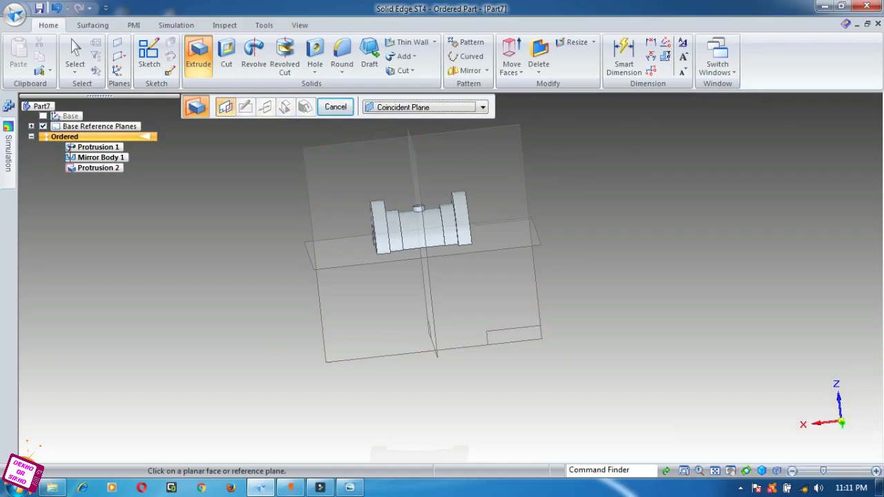
click(746, 470)
drag(483, 277, 440, 311)
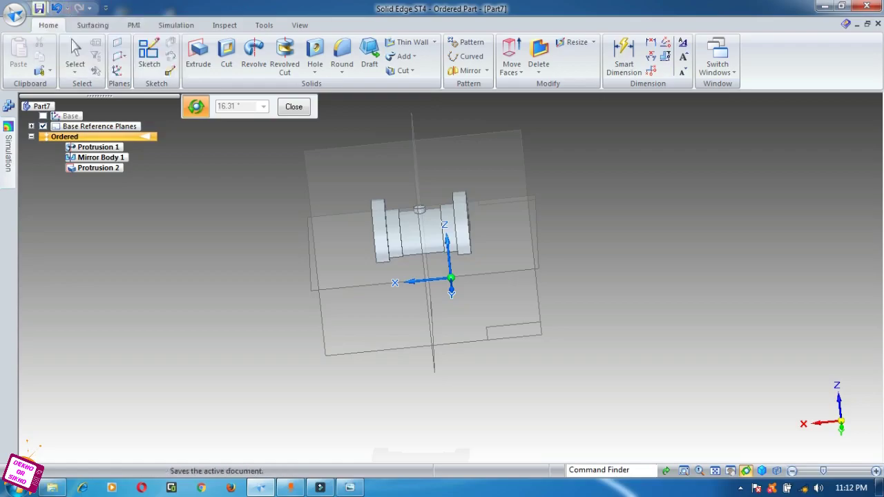
Save the part in the plummer block folder as "Part 4 bearing bottom half".
click(39, 8)
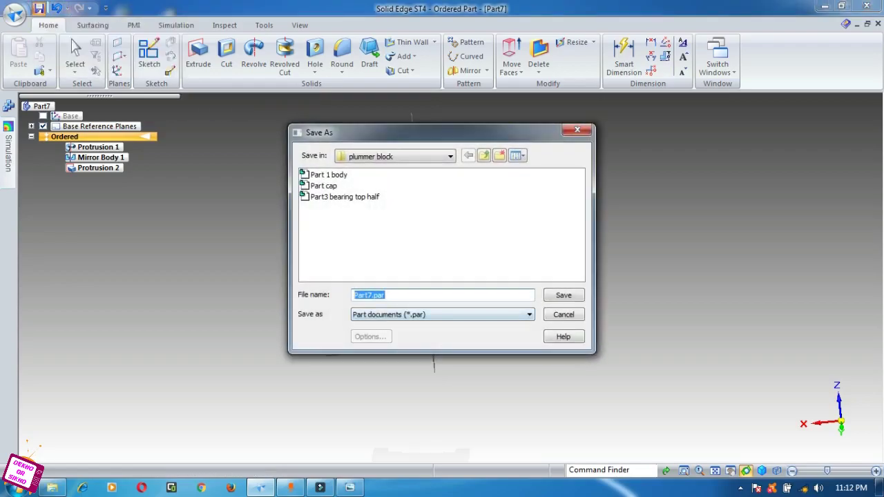
click(372, 295)
key(BackSpace)
text(4 b)
text(earing)
text( bott)
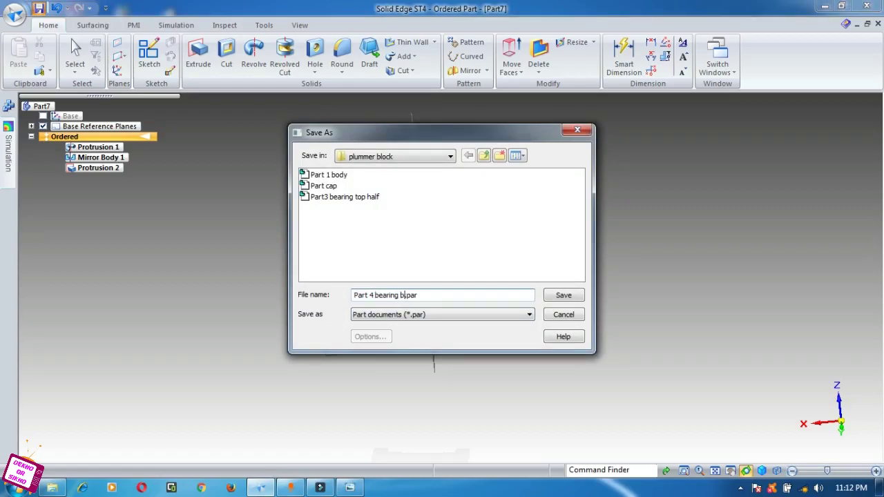
text(om half)
key(Return)
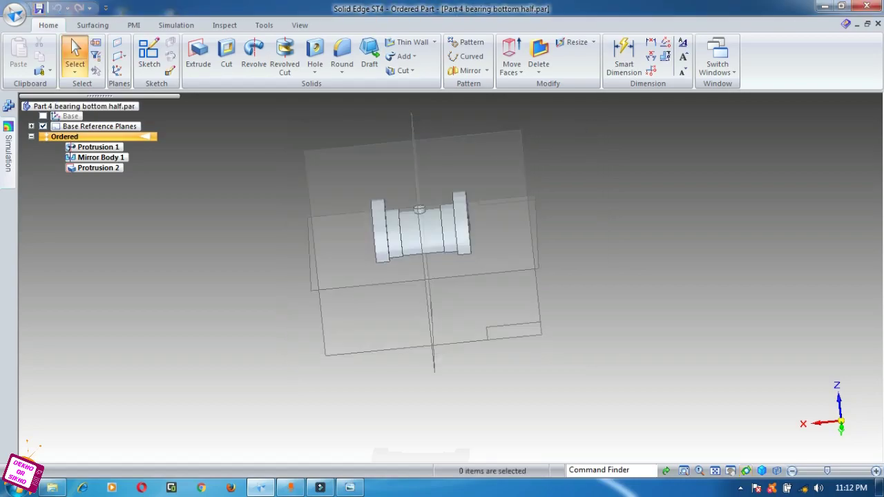